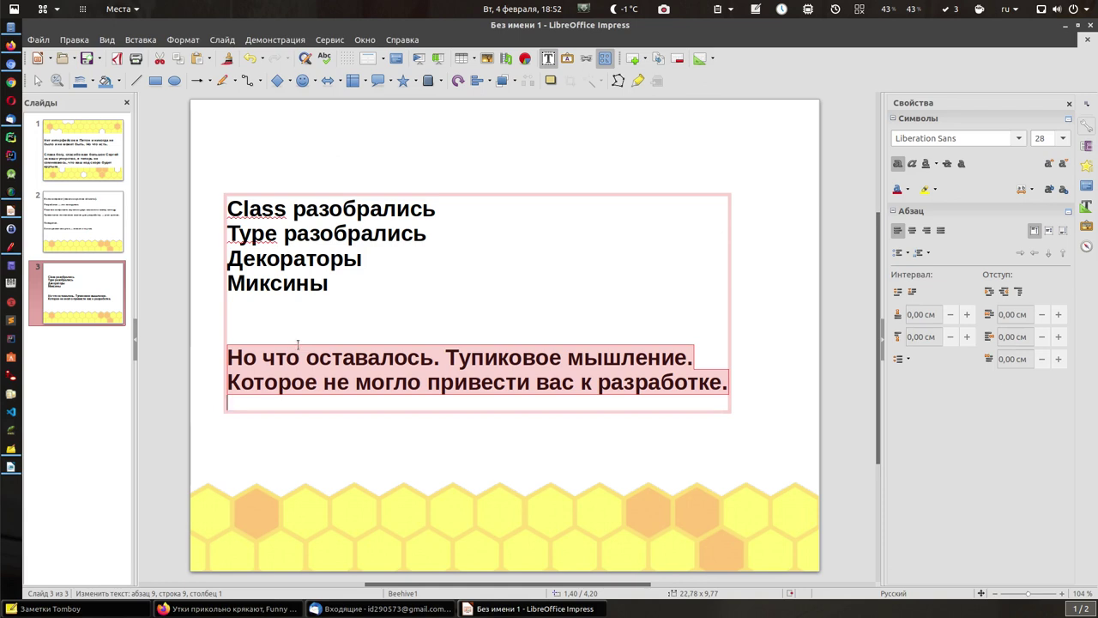
Highlight the passage "Тупиковое мышление. Которое не могло привести вас к разработке." on slide 3.
{"action": "left_click", "coordinate": [489, 361]}
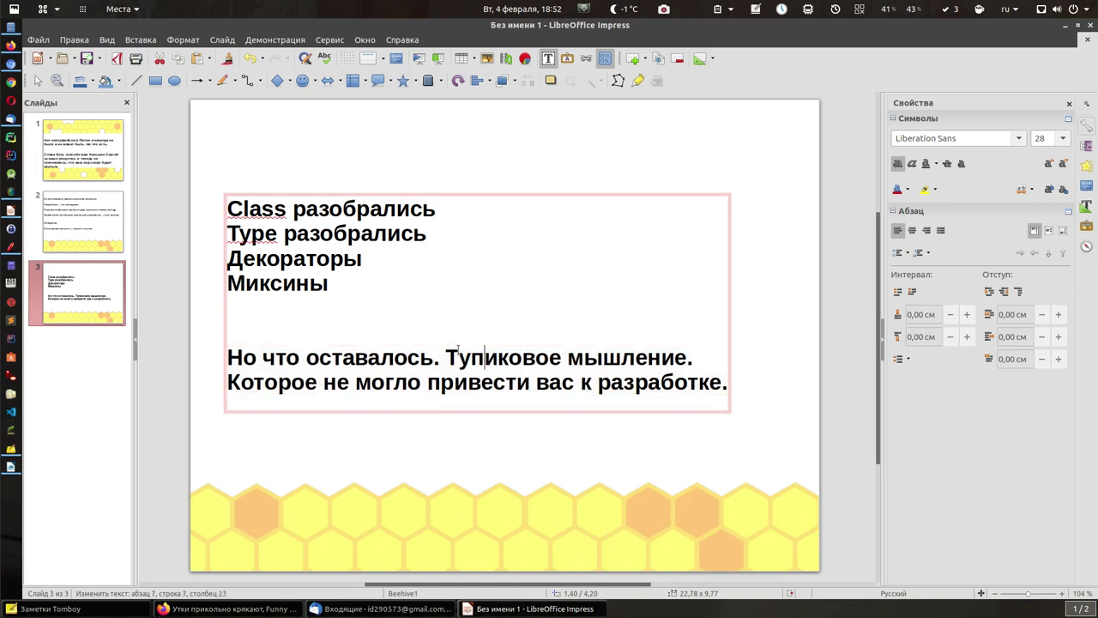
{"action": "left_click_drag", "start_coordinate": [446, 357], "coordinate": [721, 400]}
{"action": "left_click", "coordinate": [540, 335]}
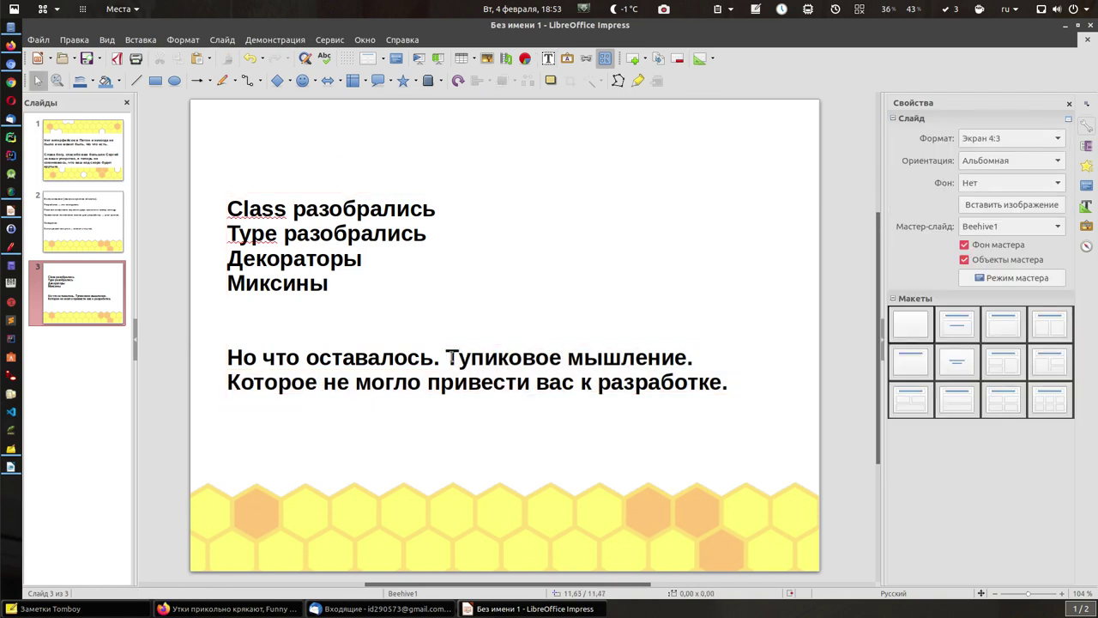
{"action": "left_click_drag", "start_coordinate": [363, 302], "coordinate": [232, 253]}
{"action": "left_click_drag", "start_coordinate": [447, 355], "coordinate": [698, 418]}
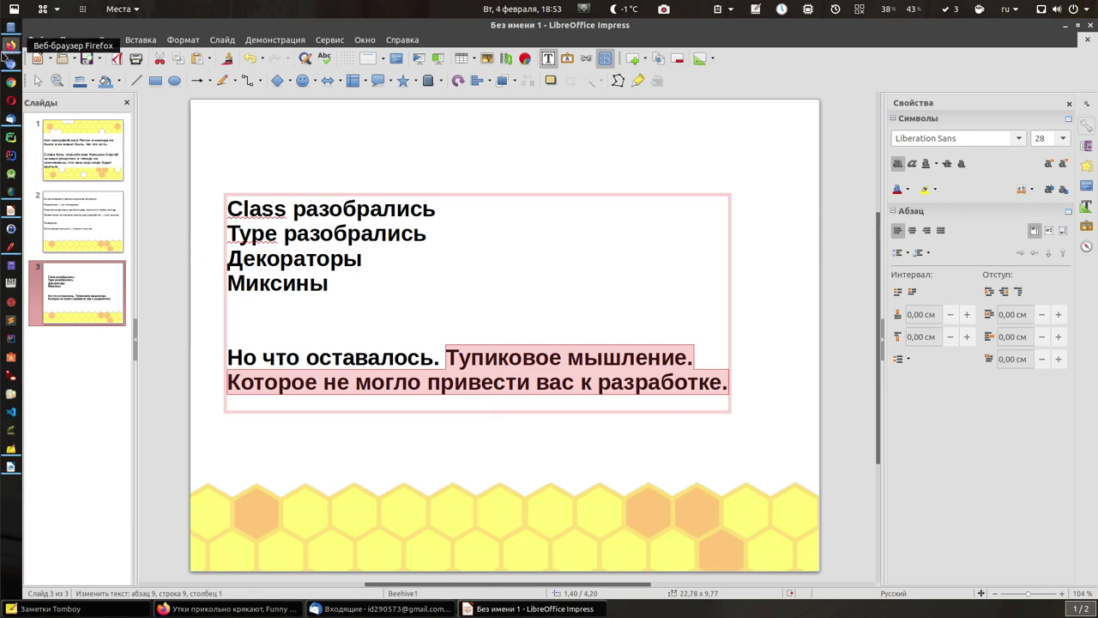
Switch to Firefox and review toga's build_compat_tables.py on GitHub from the file header through COMPONENT_LIST.
{"action": "left_click", "coordinate": [10, 119]}
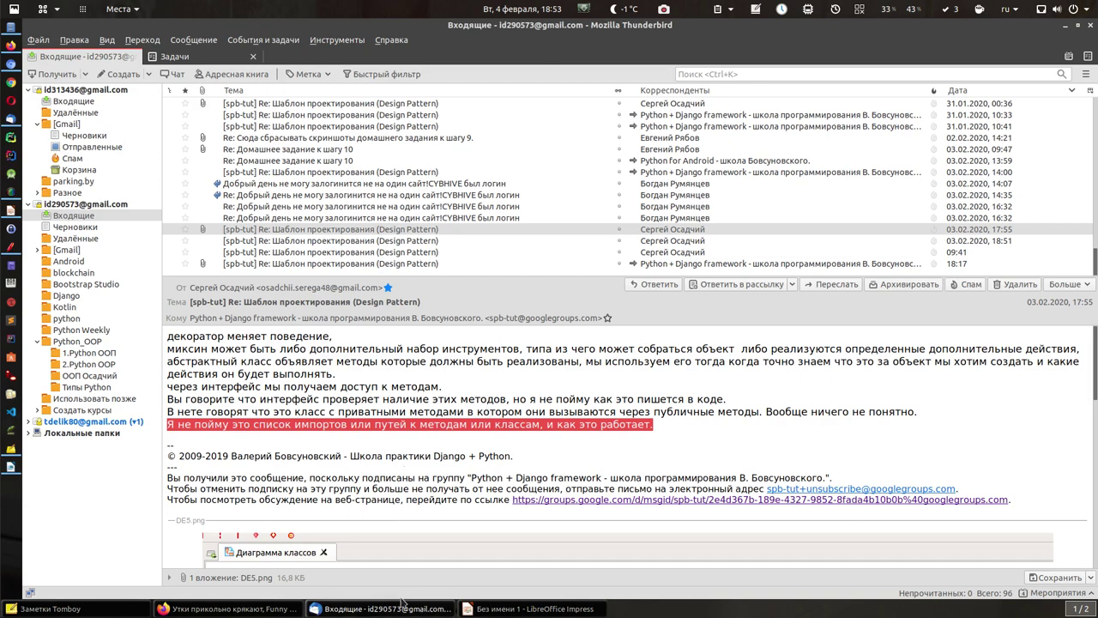
{"action": "left_click", "coordinate": [213, 610]}
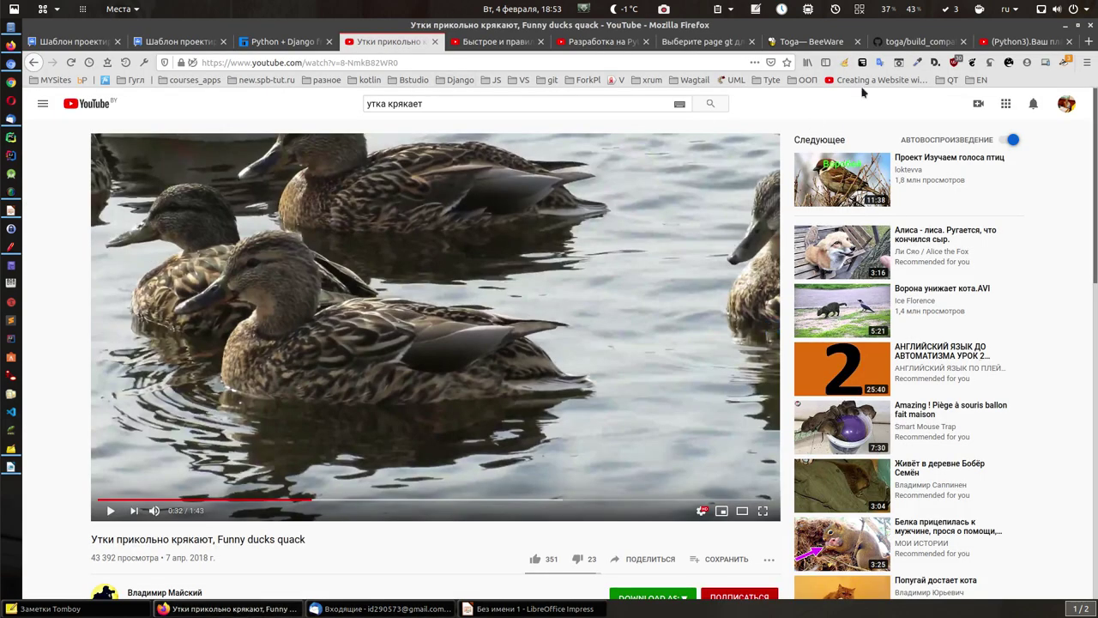
{"action": "left_click", "coordinate": [927, 42]}
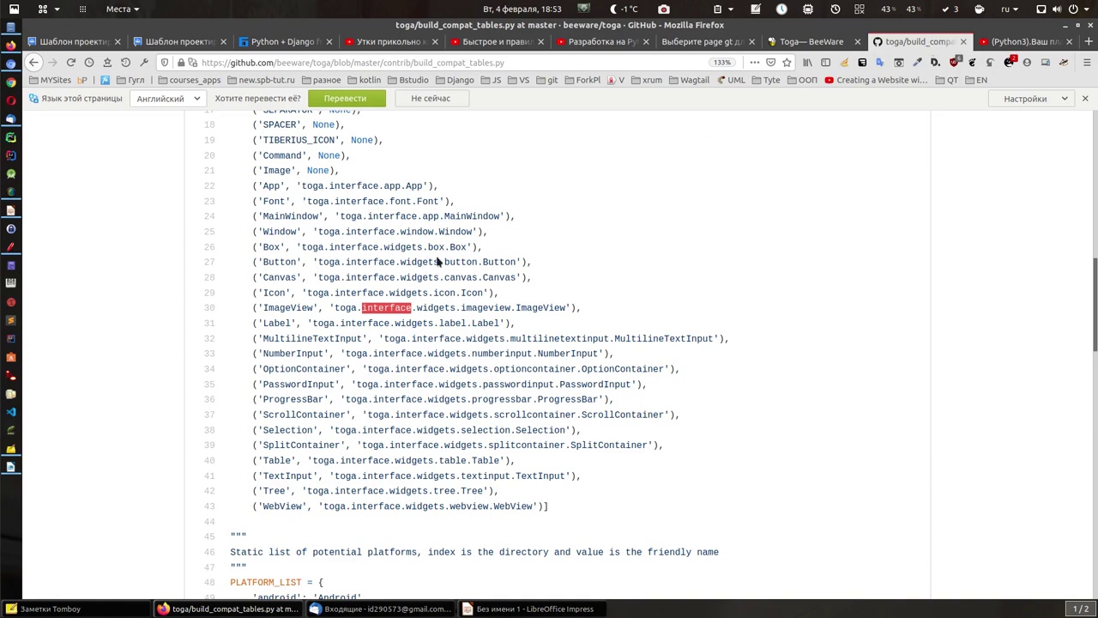
{"action": "left_click", "coordinate": [391, 309]}
{"action": "scroll", "coordinate": [395, 312], "scroll_direction": "up", "scroll_amount": 5}
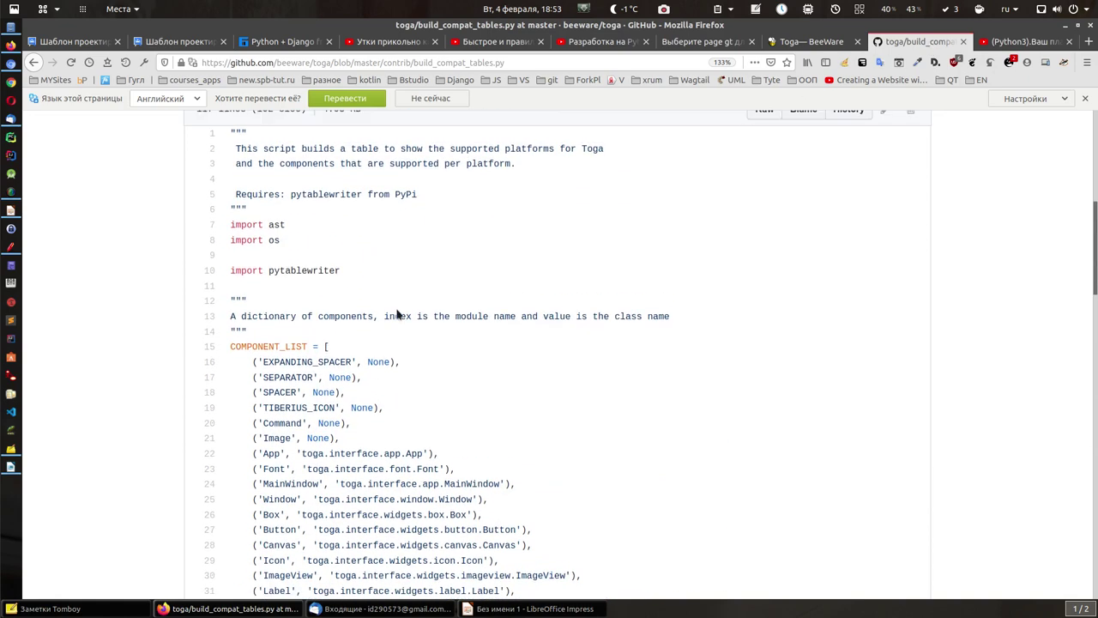
{"action": "scroll", "coordinate": [400, 317], "scroll_direction": "up", "scroll_amount": 5}
{"action": "scroll", "coordinate": [407, 317], "scroll_direction": "down", "scroll_amount": 1}
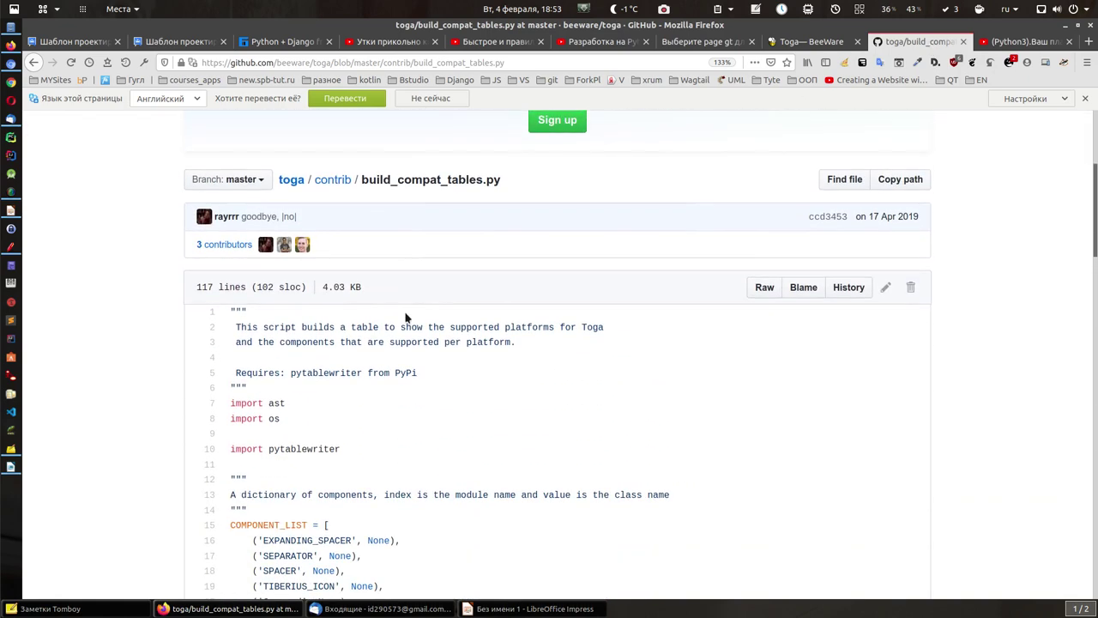
{"action": "scroll", "coordinate": [407, 316], "scroll_direction": "down", "scroll_amount": 7}
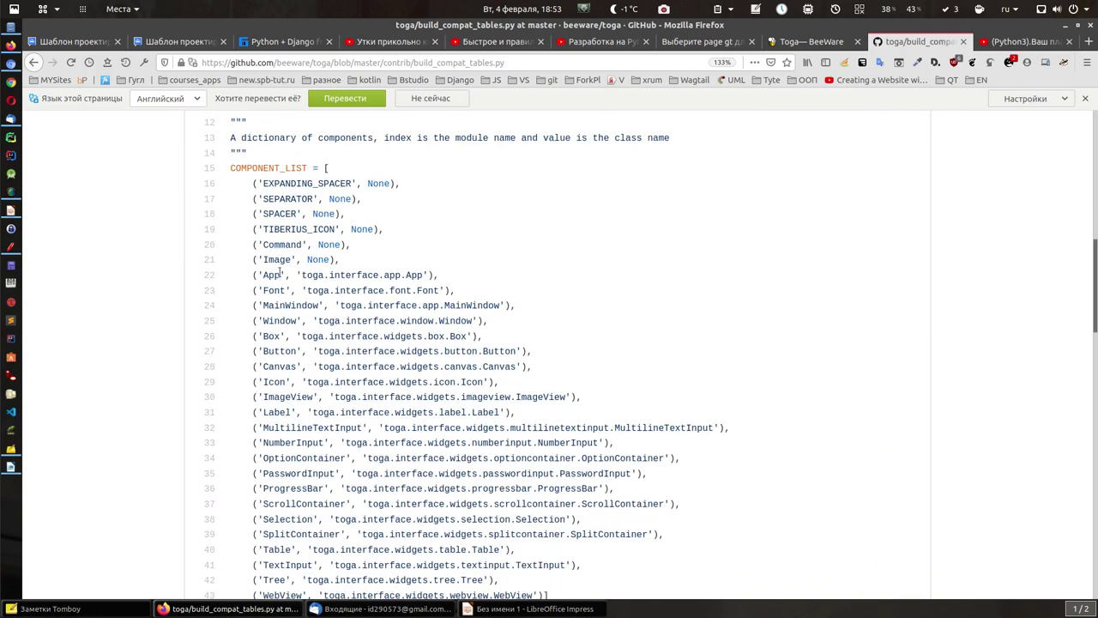
Highlight the component entries starting at App in COMPONENT_LIST, and the word interface in the Box entry.
{"action": "left_click_drag", "start_coordinate": [252, 274], "coordinate": [482, 488]}
{"action": "left_click", "coordinate": [383, 336]}
{"action": "left_click_drag", "start_coordinate": [382, 336], "coordinate": [329, 337]}
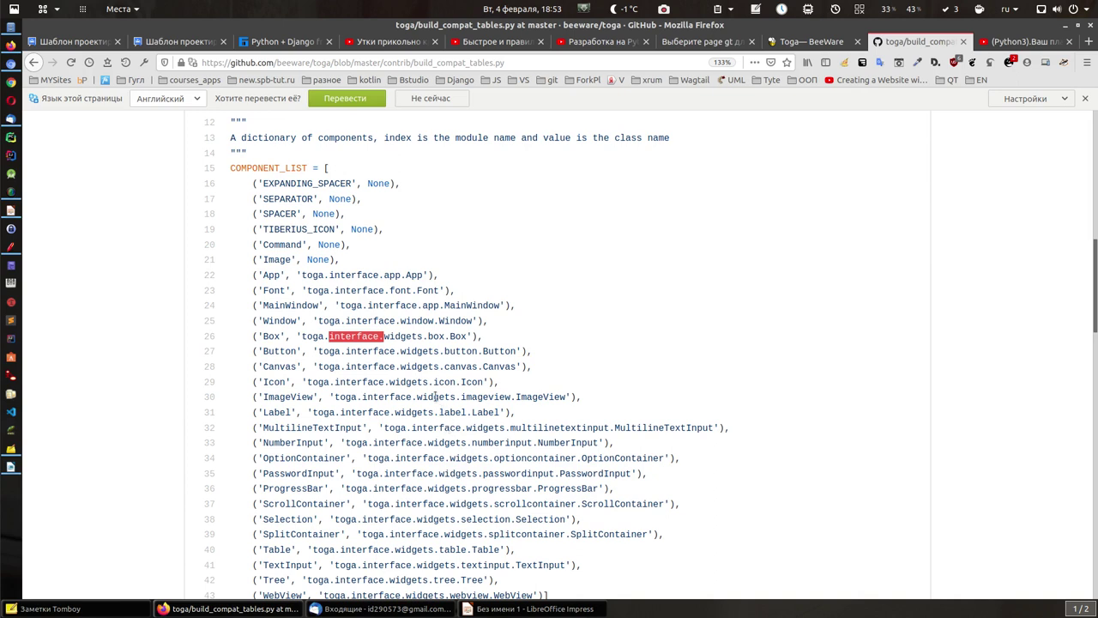
{"action": "left_click", "coordinate": [335, 336]}
{"action": "left_click_drag", "start_coordinate": [328, 335], "coordinate": [378, 336]}
Return to the Python + Django course page and highlight python3 in the keyword-check example.
{"action": "left_click", "coordinate": [274, 44]}
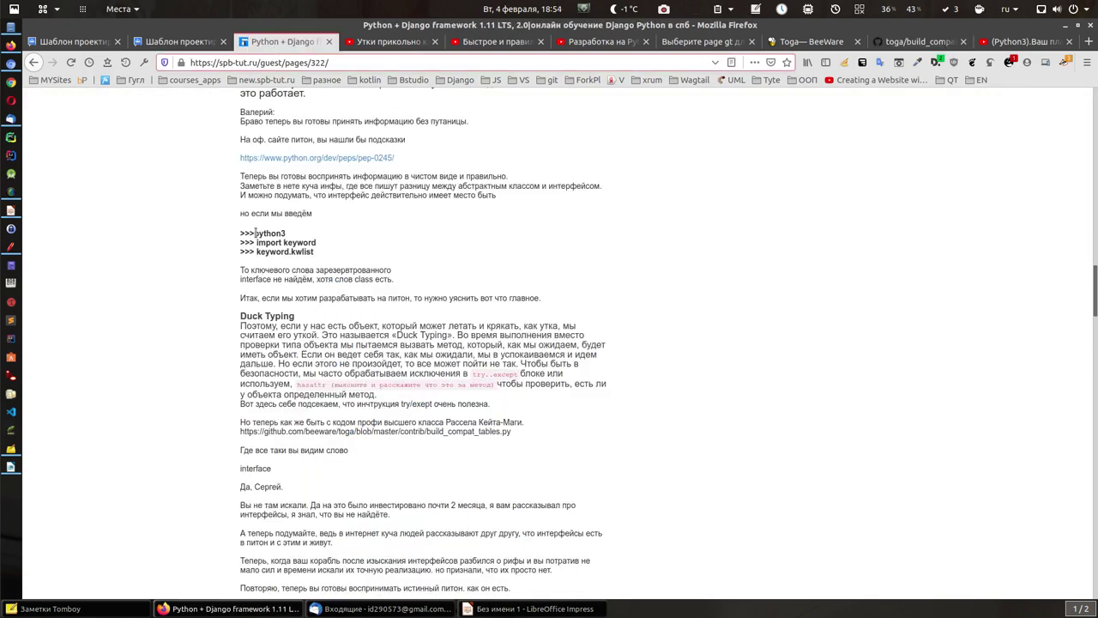
{"action": "left_click", "coordinate": [256, 232]}
{"action": "left_click_drag", "start_coordinate": [256, 233], "coordinate": [291, 235]}
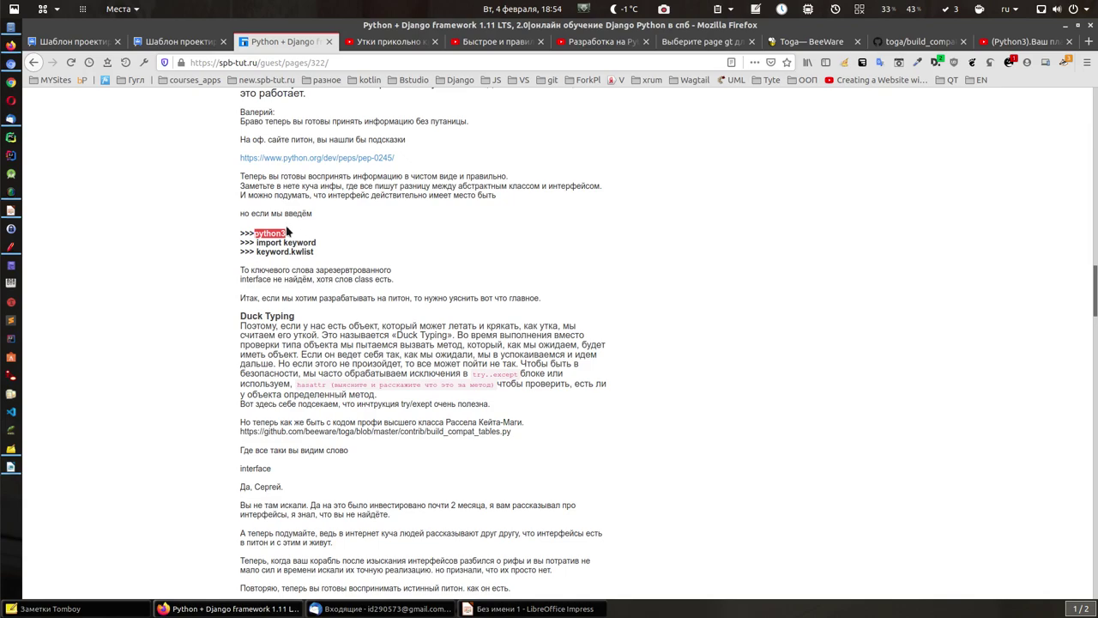
Show the video "Быстрое и правильное освоение Python от нуля до разработки" in a maximized window and close its embed dialog.
{"action": "left_click", "coordinate": [1077, 24]}
{"action": "left_click_drag", "start_coordinate": [369, 25], "coordinate": [815, 99]}
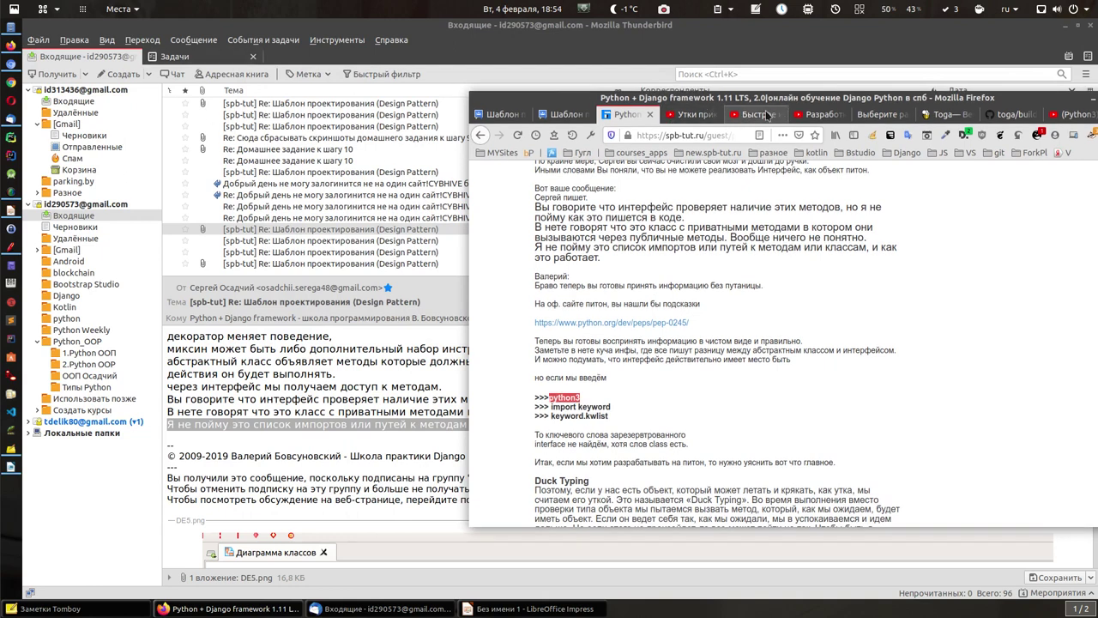
{"action": "left_click", "coordinate": [759, 114]}
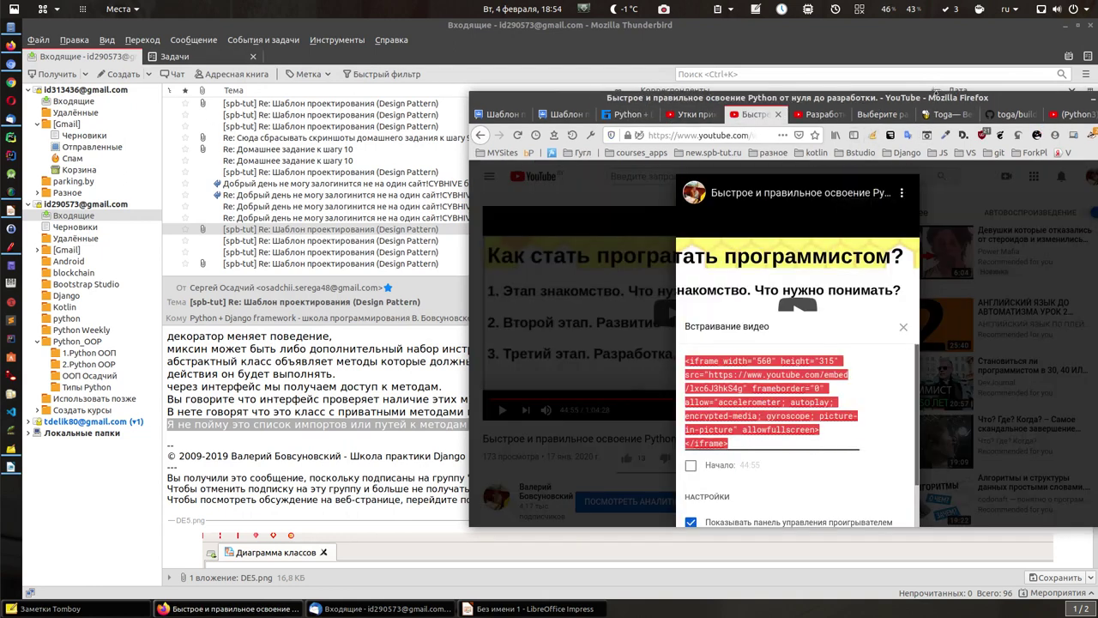
{"action": "left_click", "coordinate": [1070, 101]}
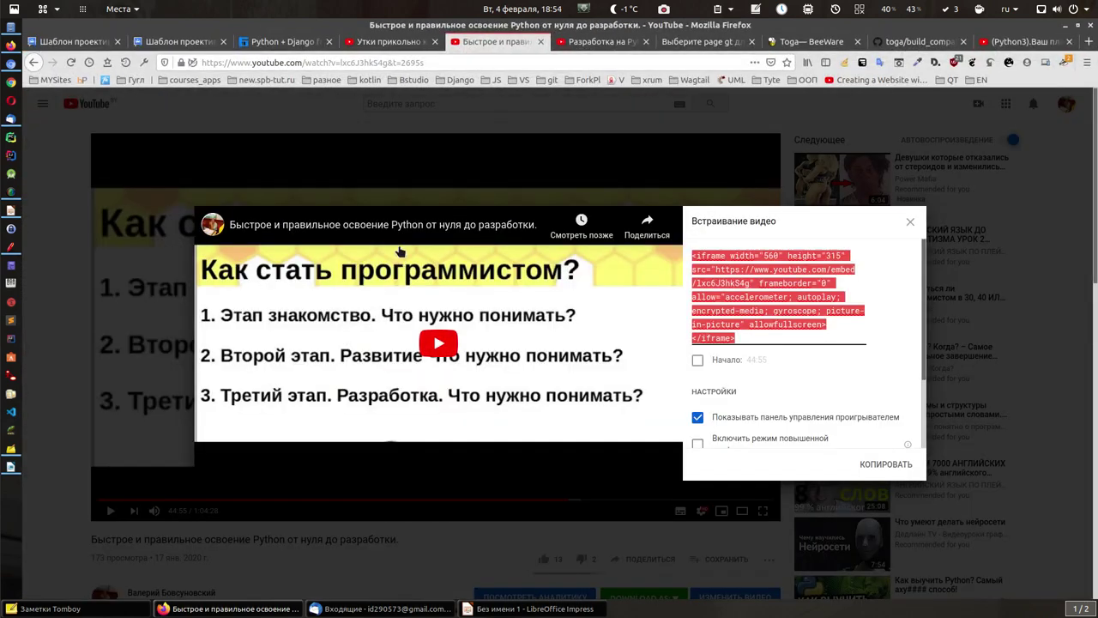
{"action": "left_click", "coordinate": [911, 221]}
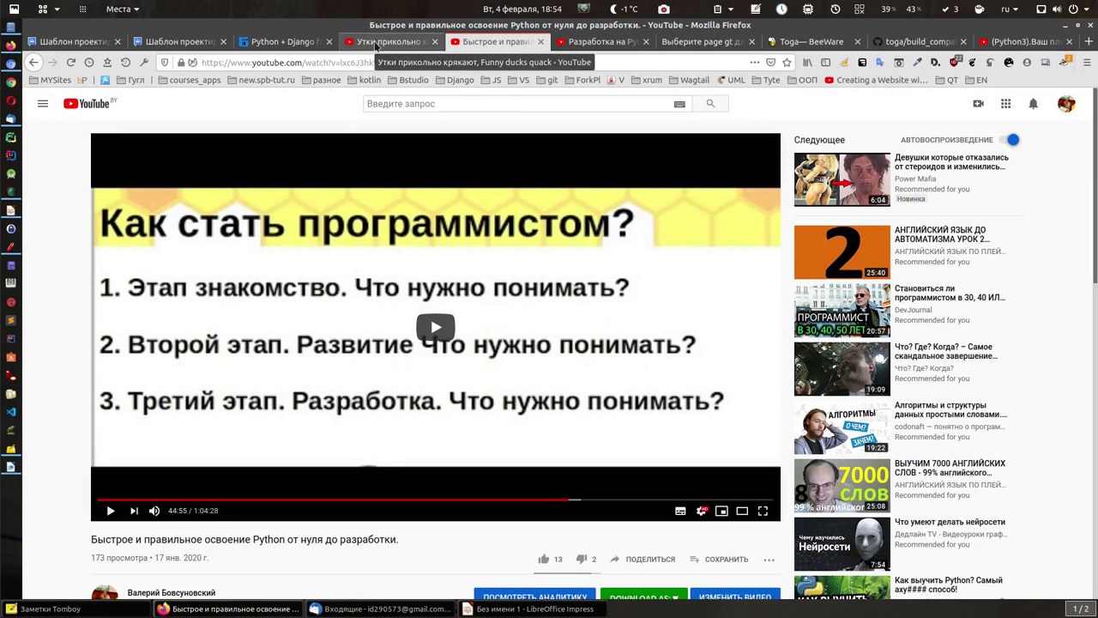
Return from the duck video to the course page, and shrink and move the browser window to make room beside it.
{"action": "left_click", "coordinate": [375, 45]}
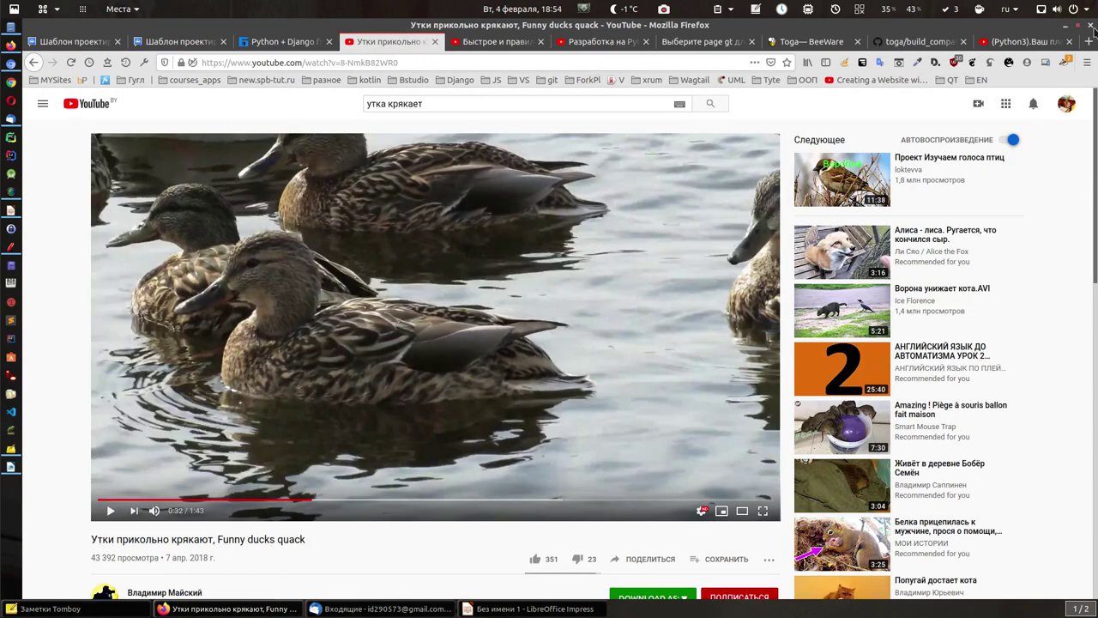
{"action": "left_click", "coordinate": [273, 43]}
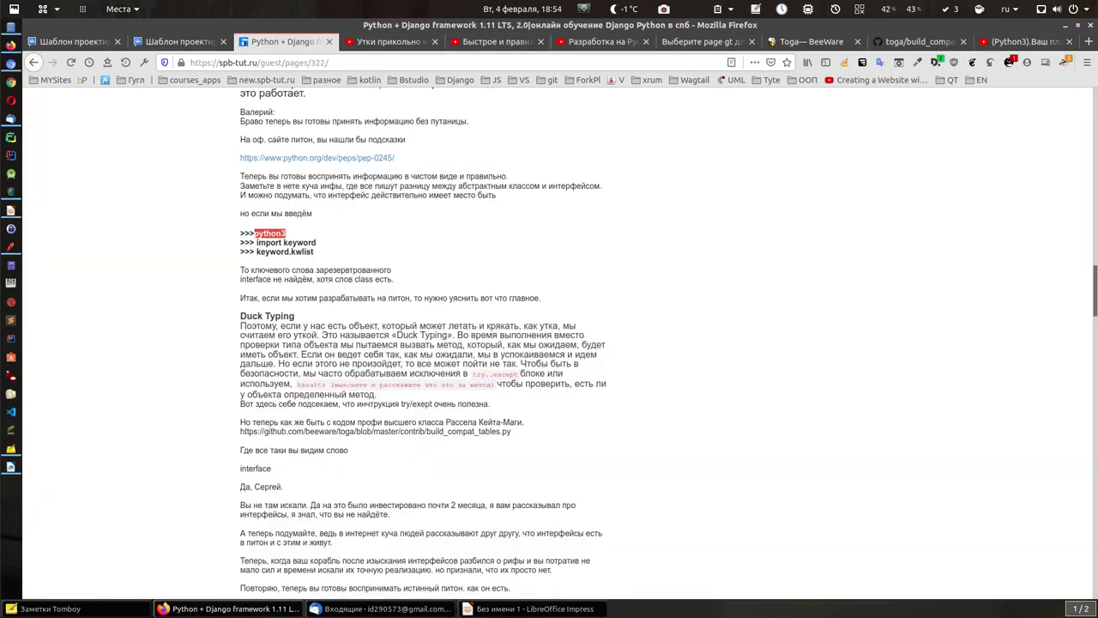
{"action": "left_click", "coordinate": [1079, 26]}
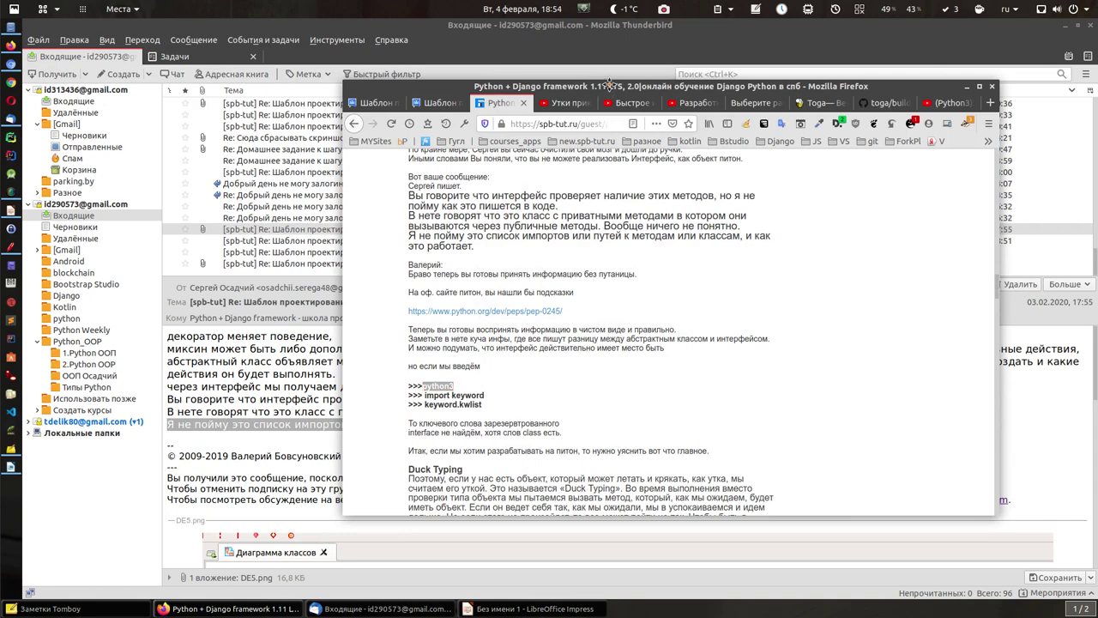
{"action": "left_click_drag", "start_coordinate": [581, 83], "coordinate": [652, 46]}
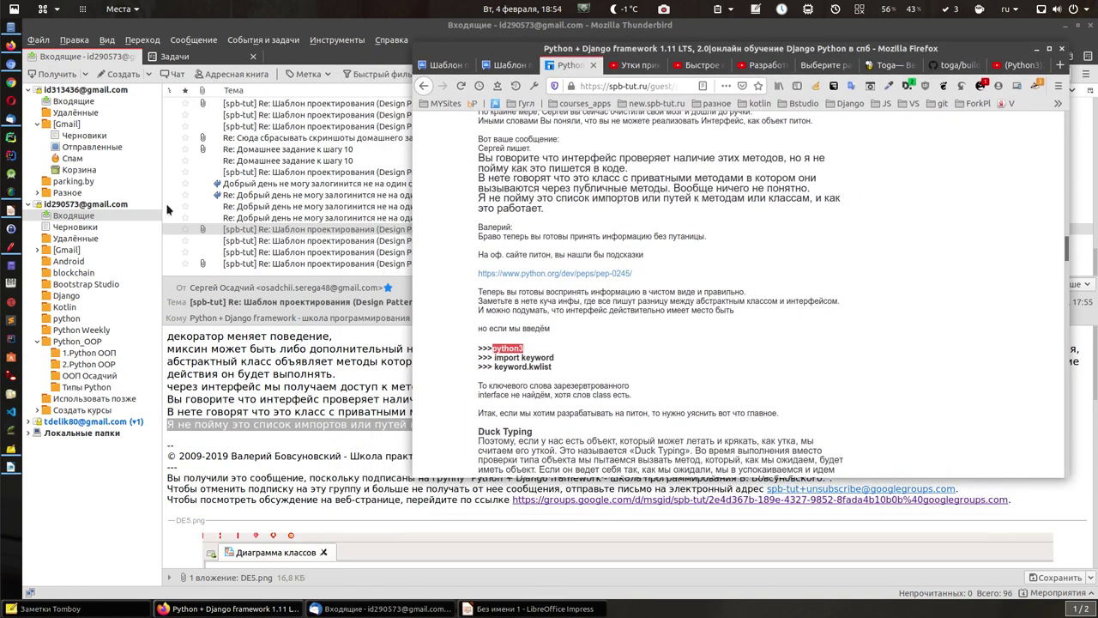
Open the drop-down terminal, run keyword.kwlist in the Python session and highlight the printed keyword list.
{"action": "key", "text": "F12"}
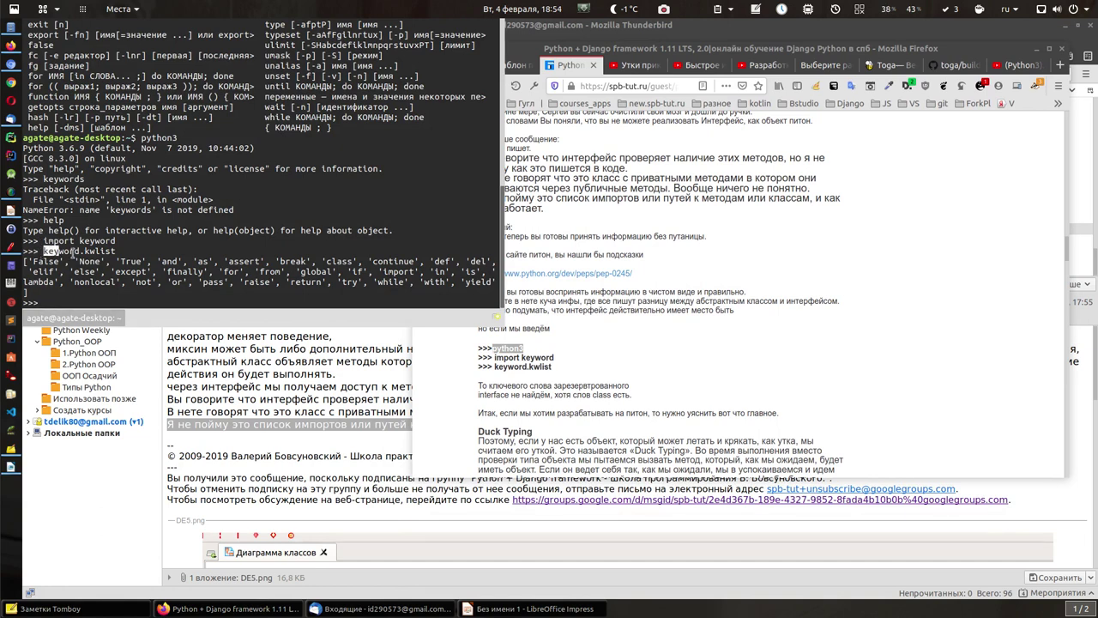
{"action": "triple_click", "coordinate": [44, 252]}
{"action": "middle_click", "coordinate": [50, 302]}
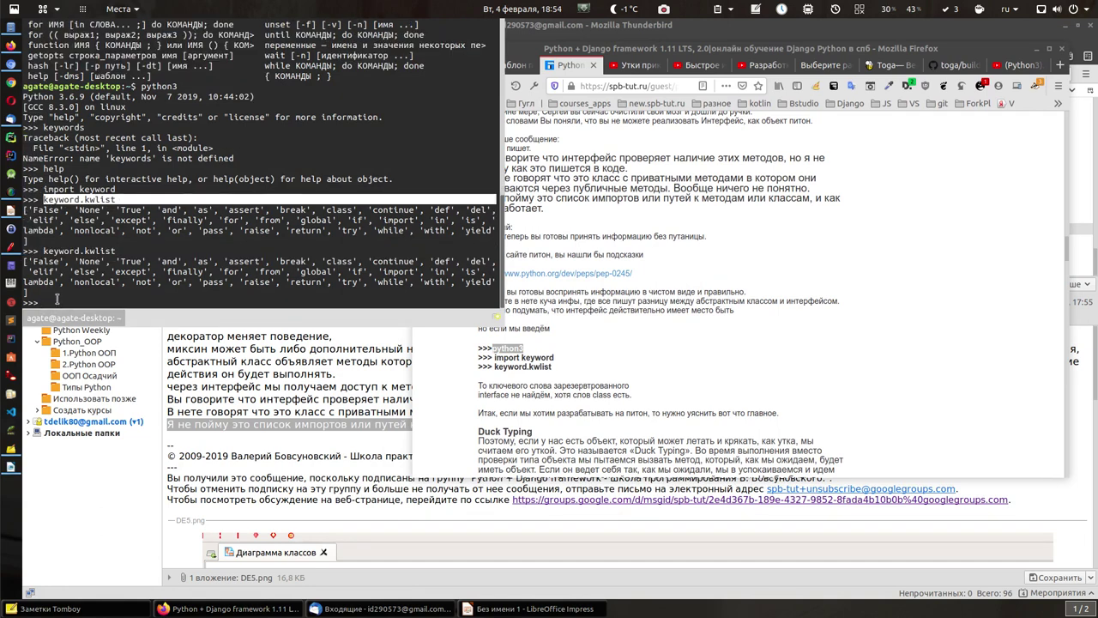
{"action": "left_click_drag", "start_coordinate": [33, 260], "coordinate": [334, 292]}
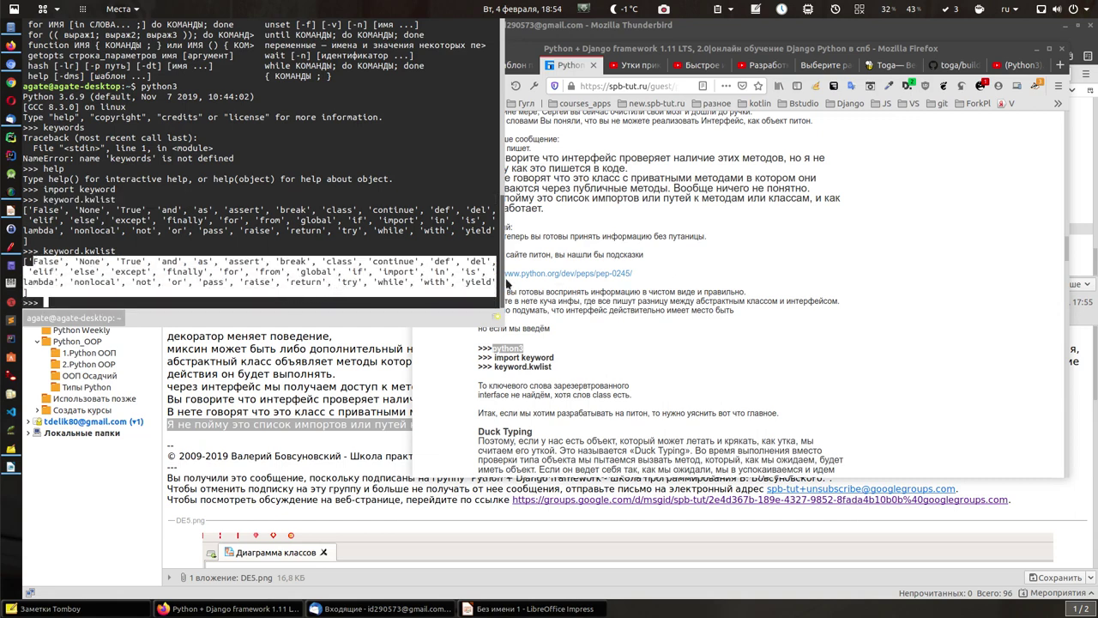
Open the Kotlin keyword reference linked on the course page and highlight "Жесткие ключевые слова" in its heading.
{"action": "left_click", "coordinate": [707, 256]}
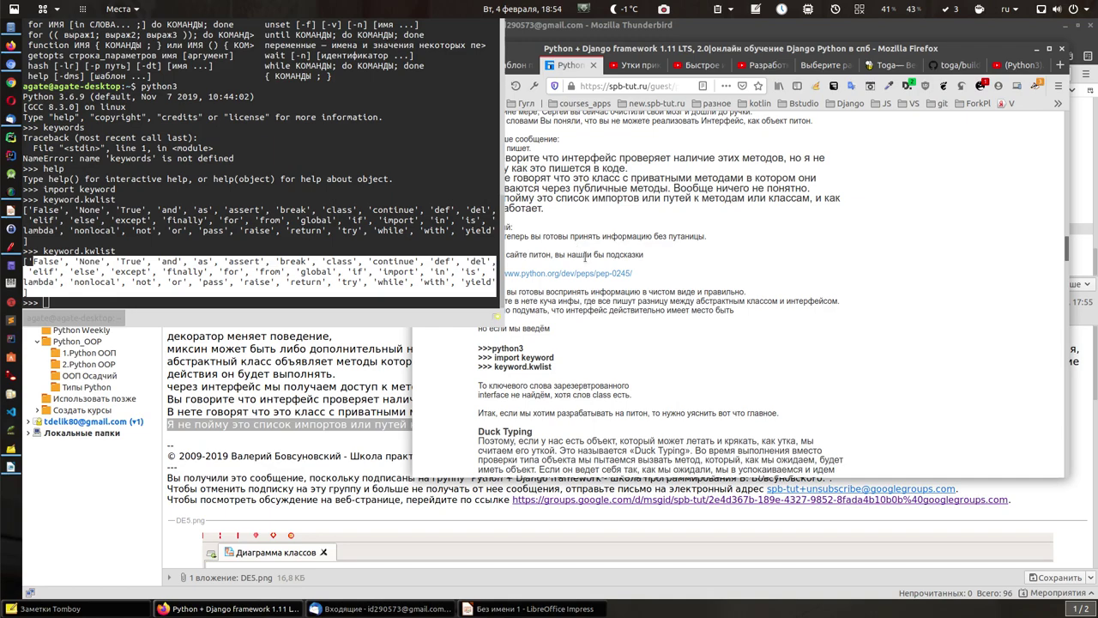
{"action": "scroll", "coordinate": [622, 270], "scroll_direction": "down", "scroll_amount": 6}
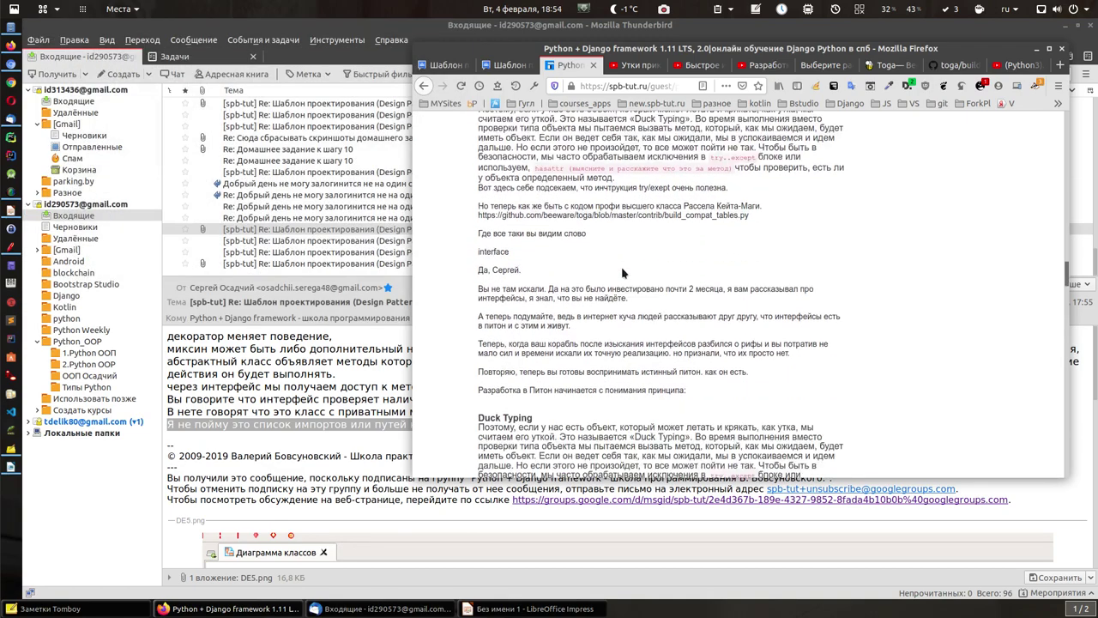
{"action": "scroll", "coordinate": [627, 273], "scroll_direction": "down", "scroll_amount": 10}
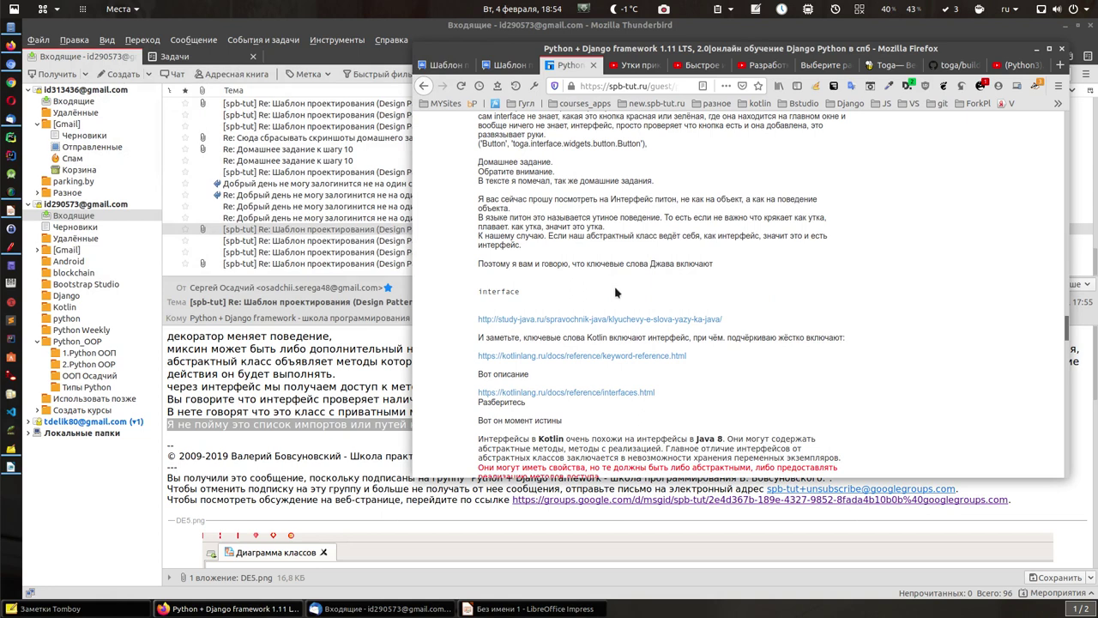
{"action": "left_click", "coordinate": [573, 356]}
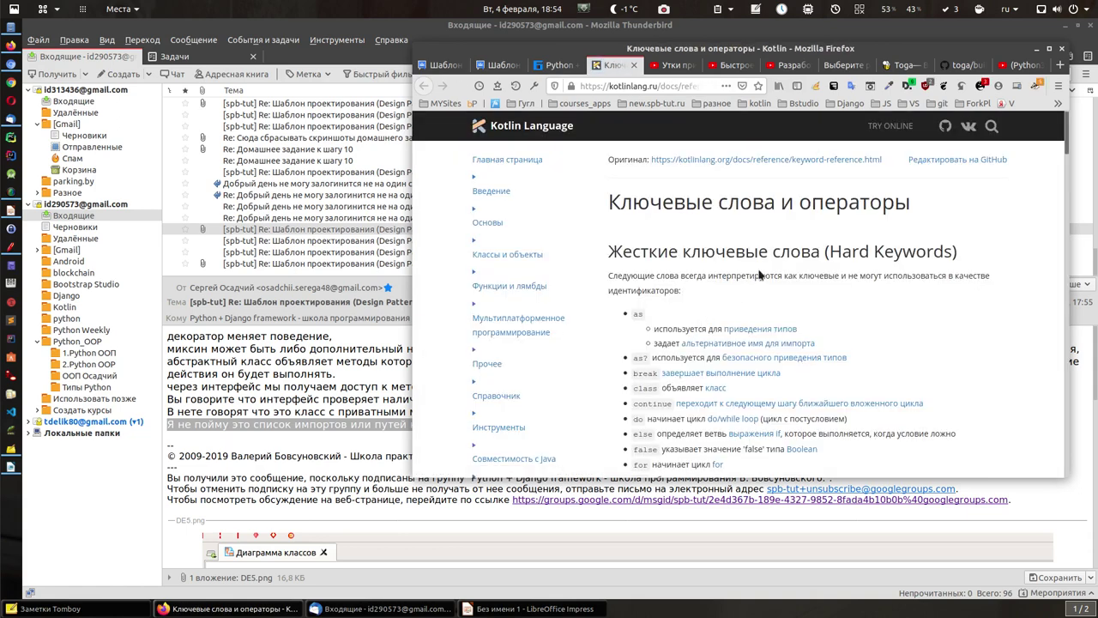
{"action": "left_click_drag", "start_coordinate": [609, 219], "coordinate": [823, 221]}
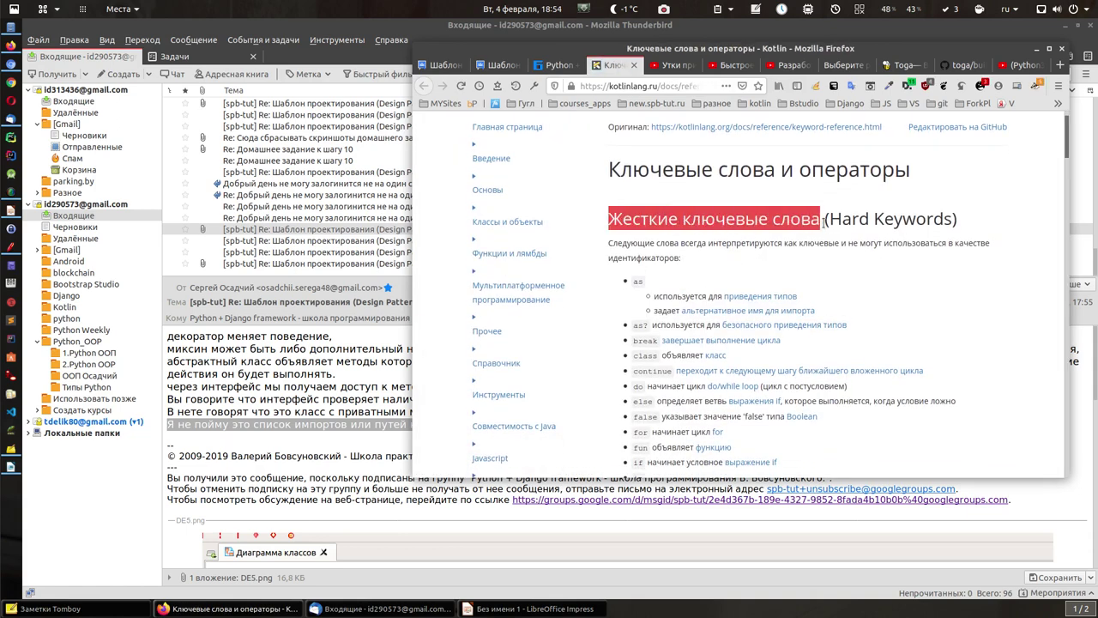
Find the interface entry in Kotlin's hard keywords list and highlight the keyword.
{"action": "scroll", "coordinate": [794, 247], "scroll_direction": "down", "scroll_amount": 5}
{"action": "scroll", "coordinate": [795, 247], "scroll_direction": "down", "scroll_amount": 8}
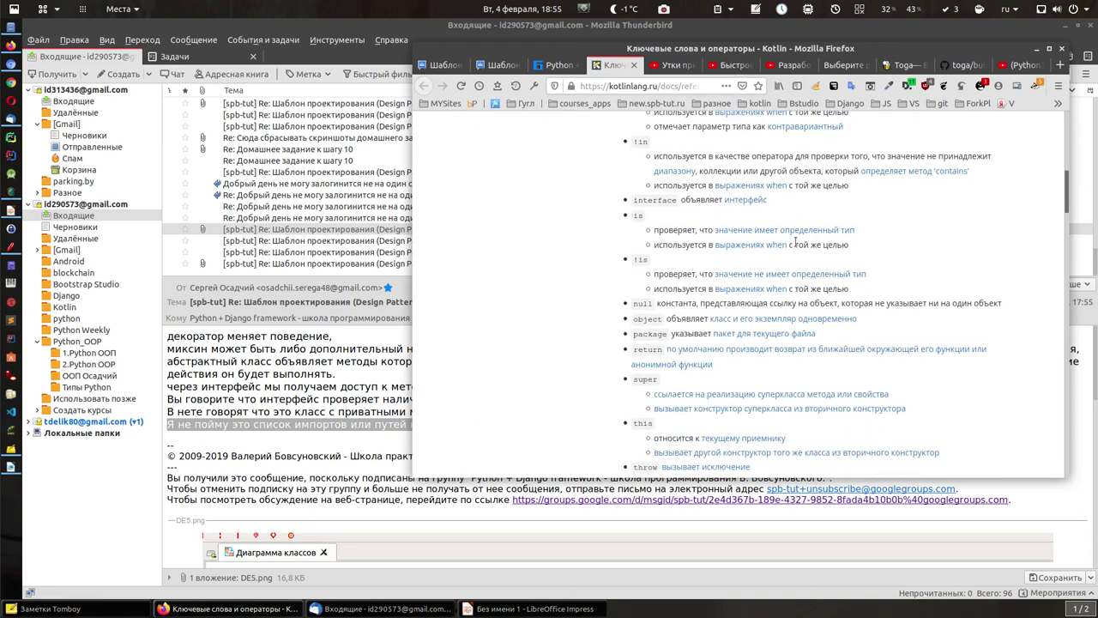
{"action": "scroll", "coordinate": [794, 247], "scroll_direction": "down", "scroll_amount": 3}
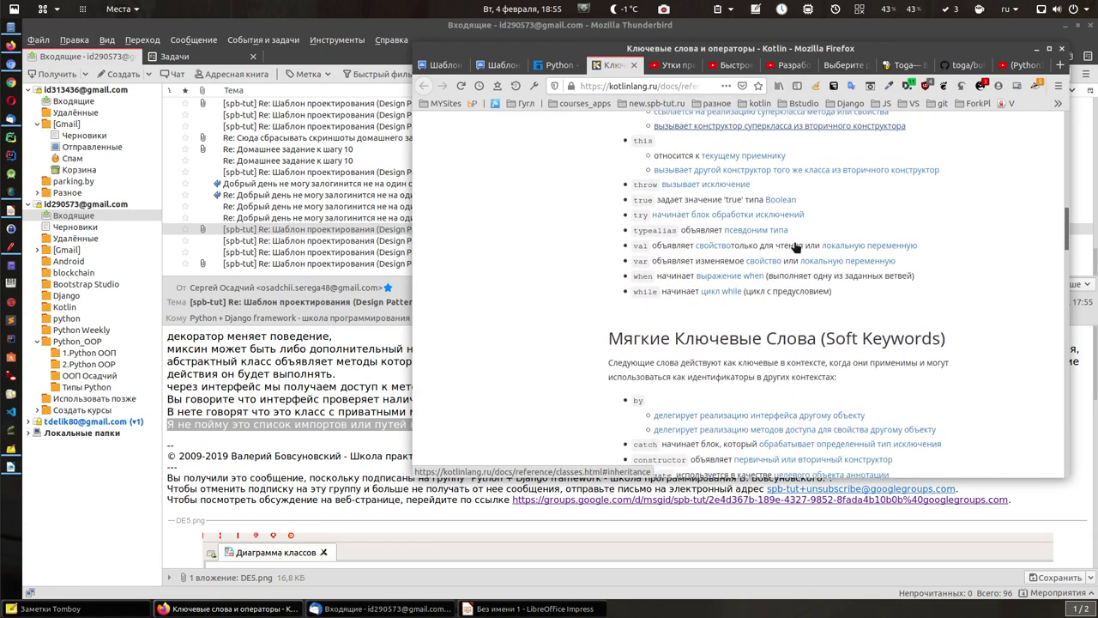
{"action": "scroll", "coordinate": [779, 265], "scroll_direction": "up", "scroll_amount": 1}
{"action": "scroll", "coordinate": [778, 266], "scroll_direction": "up", "scroll_amount": 7}
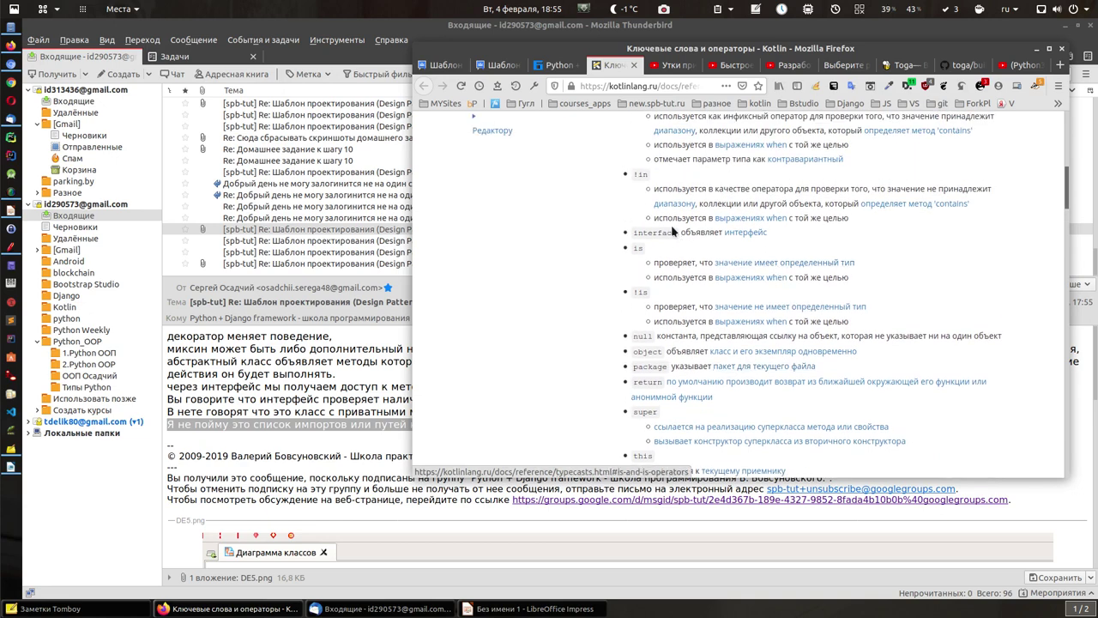
{"action": "left_click_drag", "start_coordinate": [680, 233], "coordinate": [633, 233]}
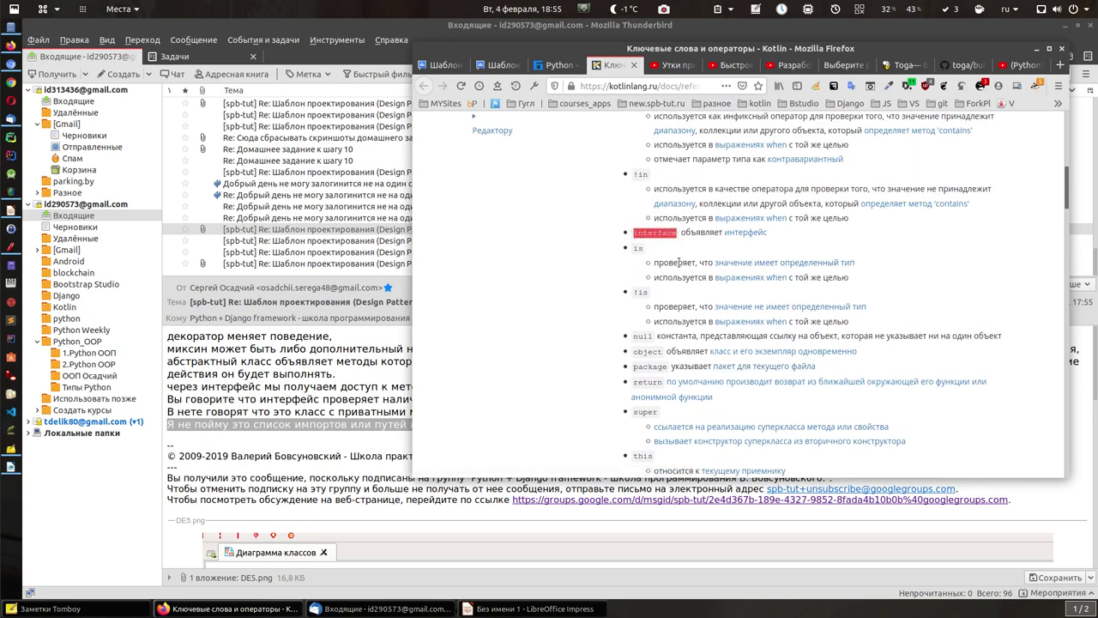
Open Kotlin's linked article on interfaces and highlight the interface keyword in the MyInterface example.
{"action": "left_click", "coordinate": [746, 233]}
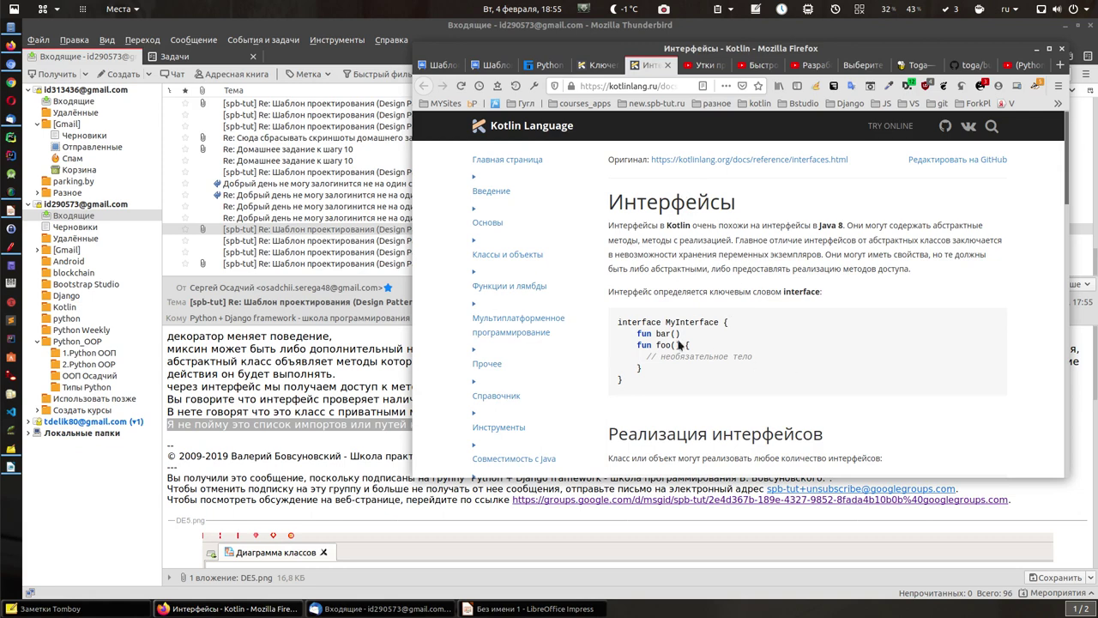
{"action": "left_click_drag", "start_coordinate": [619, 322], "coordinate": [669, 323]}
{"action": "left_click", "coordinate": [650, 324]}
Look through the open YouTube pages on quacking ducks and Python lessons, and return to the start of Kotlin's keyword reference.
{"action": "left_click", "coordinate": [700, 66]}
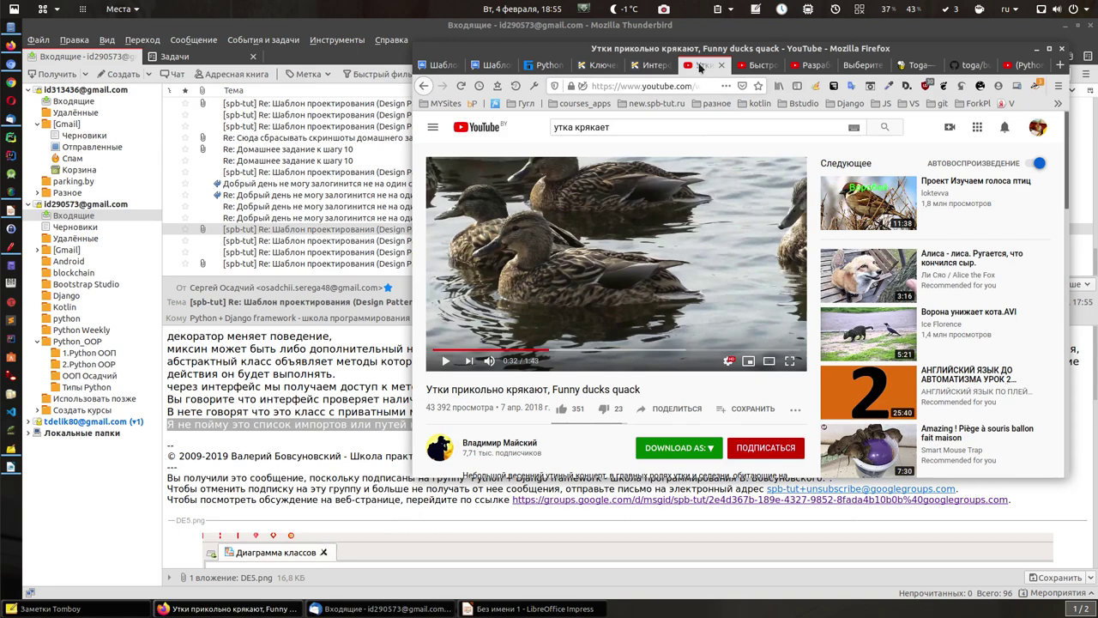
{"action": "left_click", "coordinate": [755, 66]}
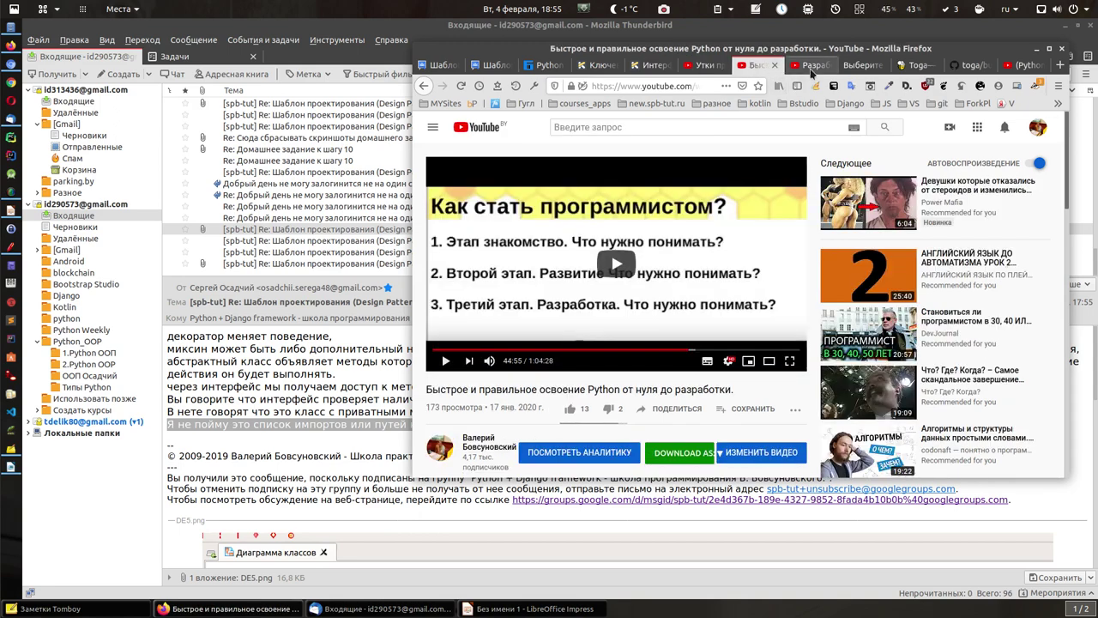
{"action": "left_click", "coordinate": [811, 72]}
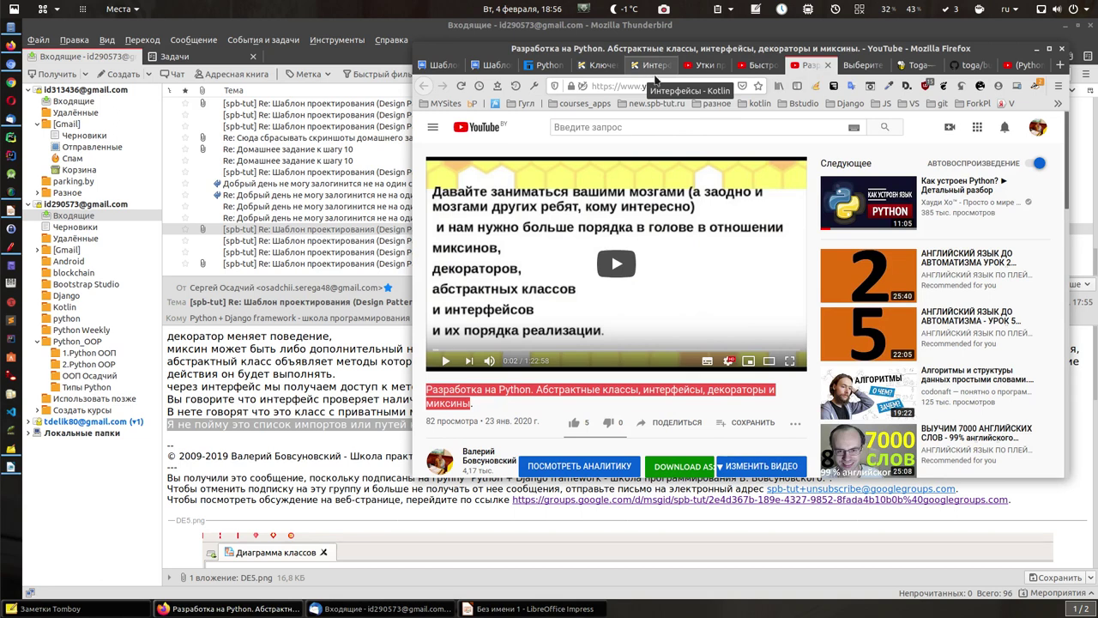
{"action": "left_click", "coordinate": [1026, 65]}
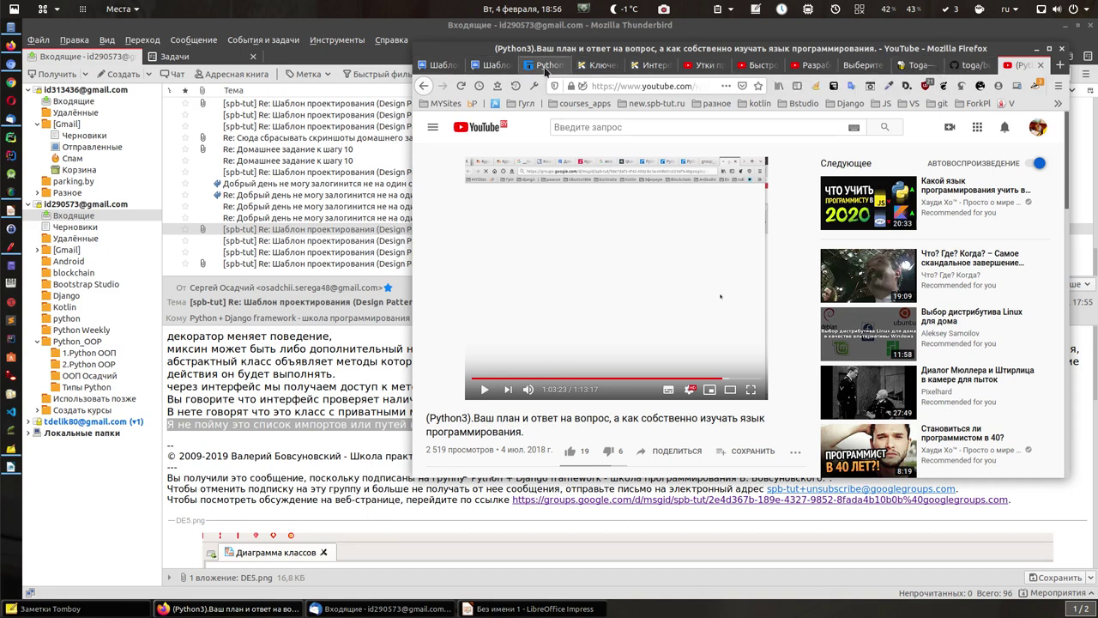
{"action": "left_click", "coordinate": [601, 67]}
{"action": "scroll", "coordinate": [678, 282], "scroll_direction": "up", "scroll_amount": 2}
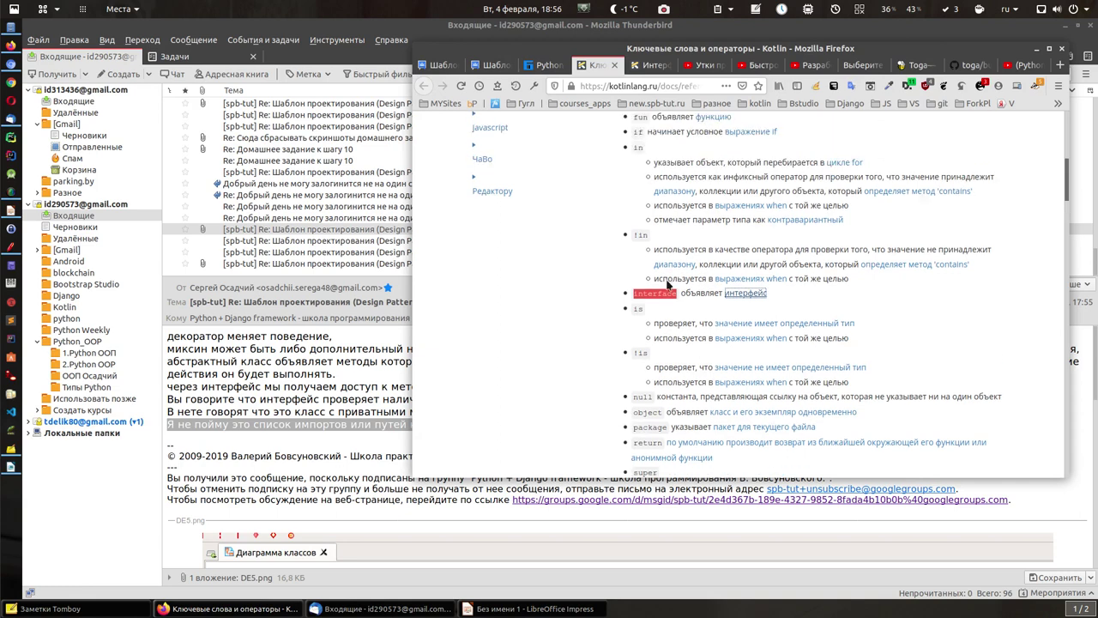
{"action": "scroll", "coordinate": [685, 281], "scroll_direction": "up", "scroll_amount": 3}
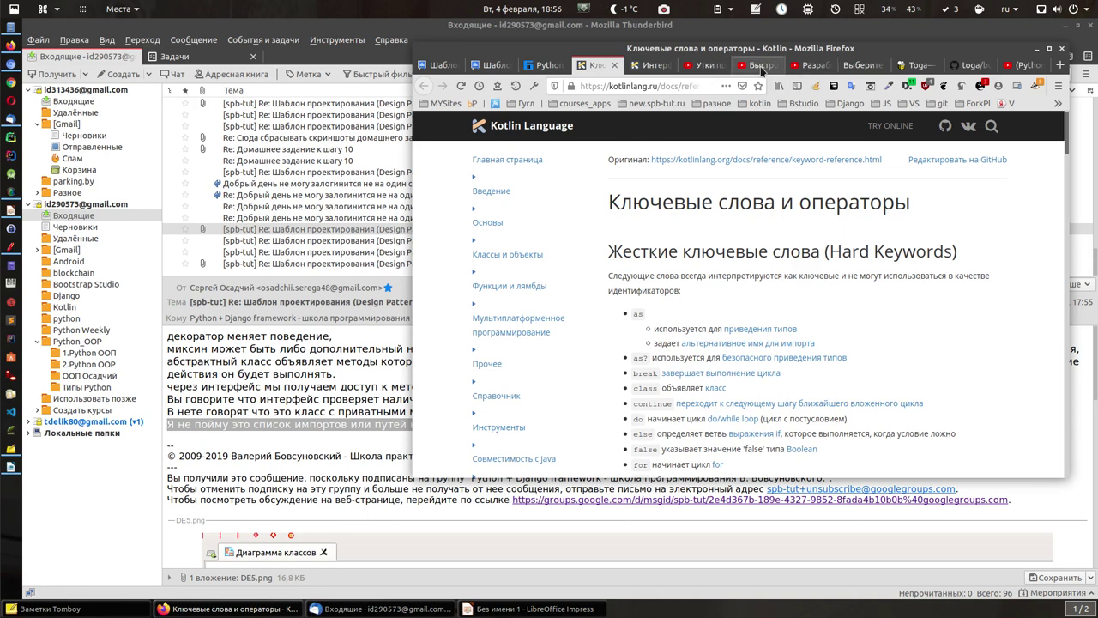
Switch to the LibreOffice Impress presentation and add a blank slide after slide 3.
{"action": "left_click", "coordinate": [525, 609]}
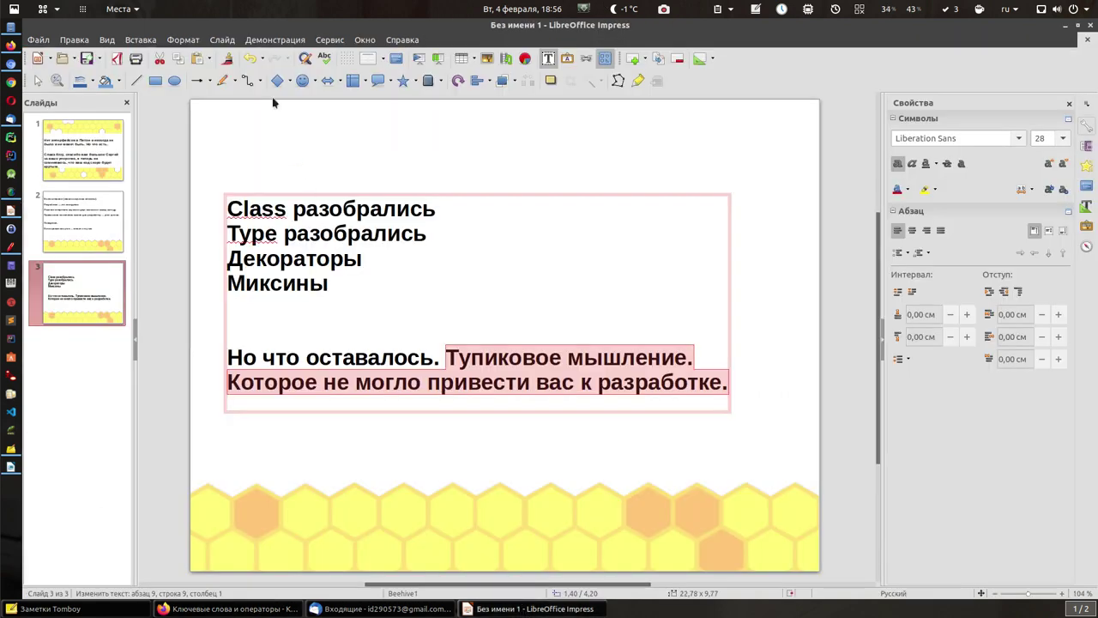
{"action": "left_click", "coordinate": [78, 227]}
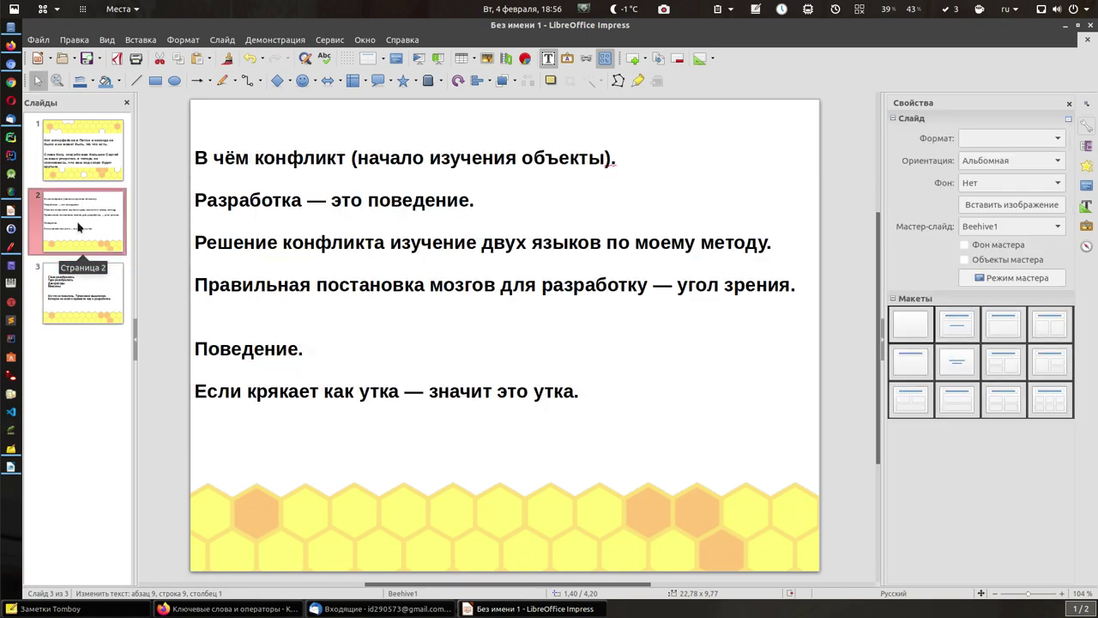
{"action": "left_click", "coordinate": [76, 323]}
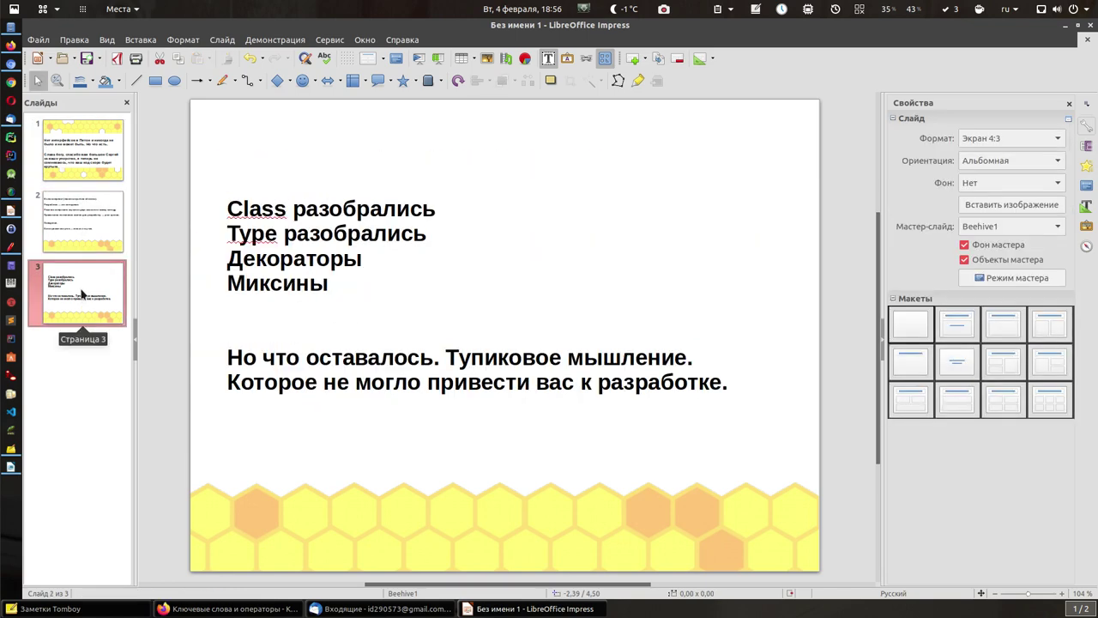
{"action": "right_click", "coordinate": [84, 353]}
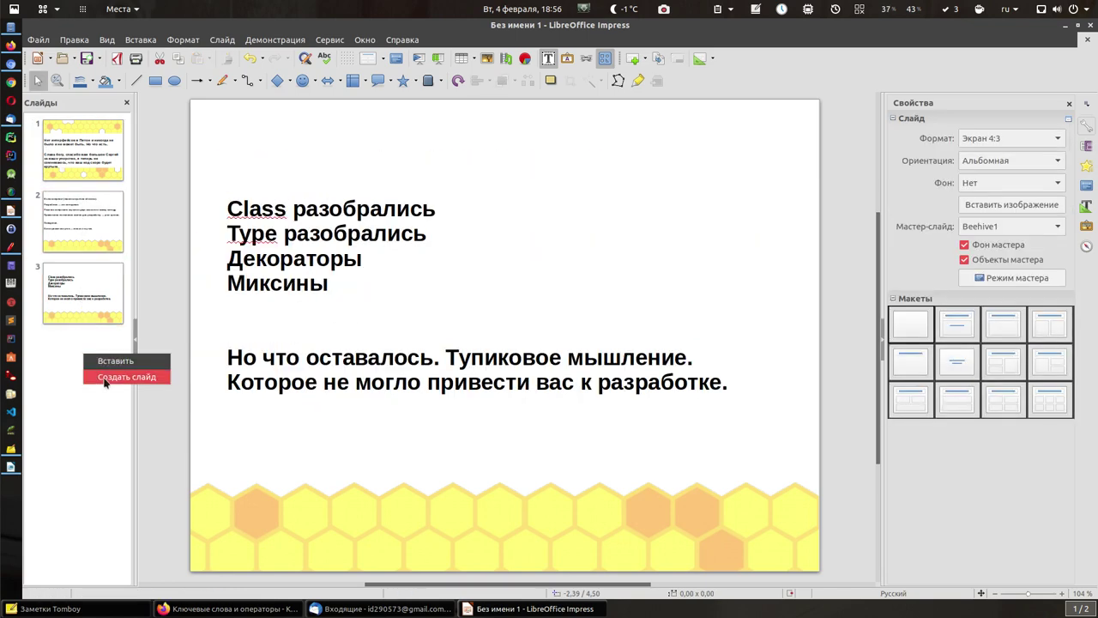
{"action": "left_click", "coordinate": [105, 378]}
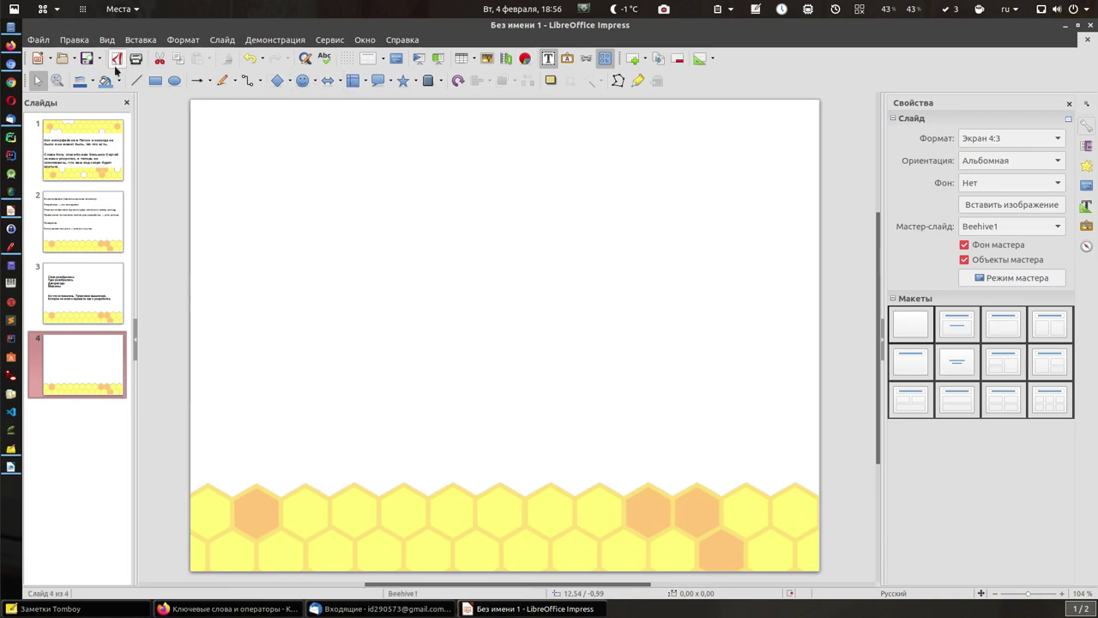
Add a text box reading "Поведение" in the upper middle of slide 4 and set its font size to 60.
{"action": "left_click", "coordinate": [548, 58]}
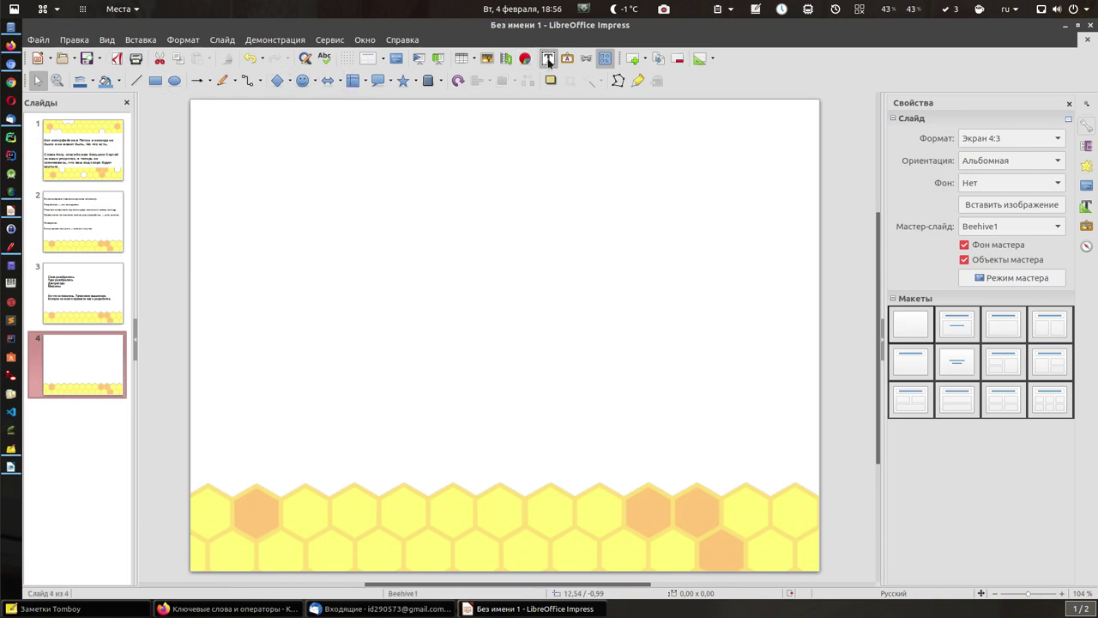
{"action": "left_click", "coordinate": [313, 243]}
{"action": "type", "text": "Поведение"}
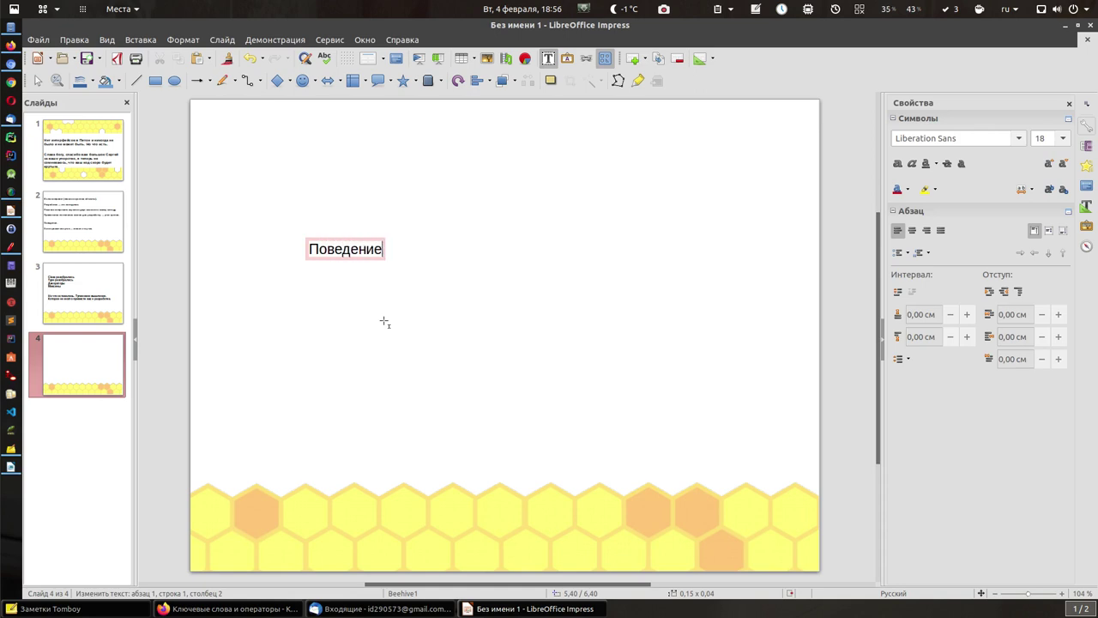
{"action": "left_click", "coordinate": [382, 249]}
{"action": "left_click_drag", "start_coordinate": [382, 249], "coordinate": [305, 246]}
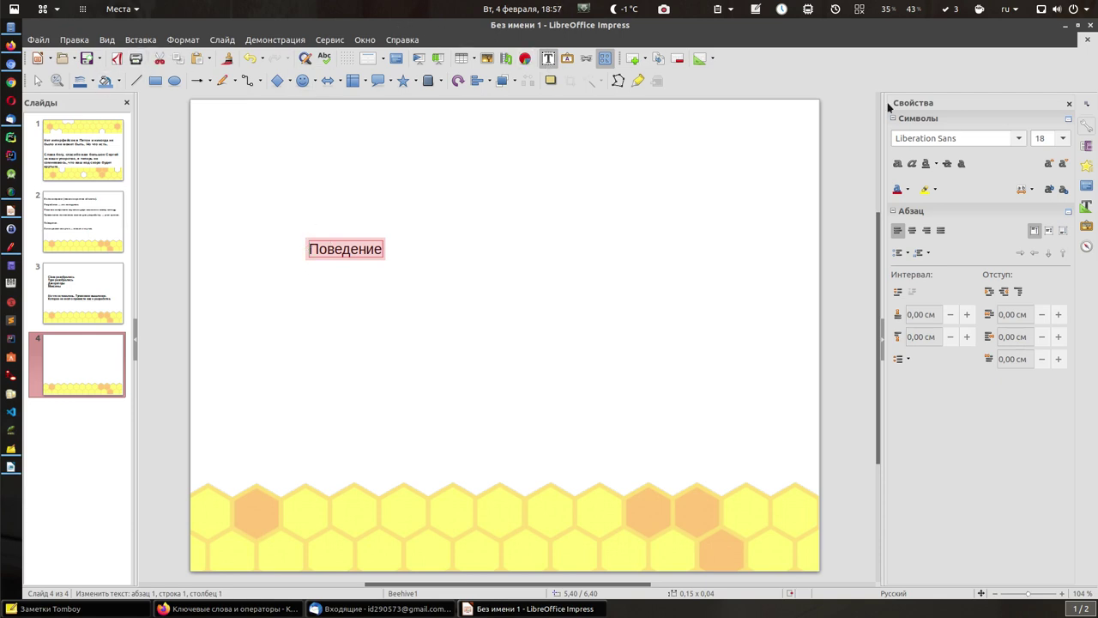
{"action": "left_click", "coordinate": [1063, 138]}
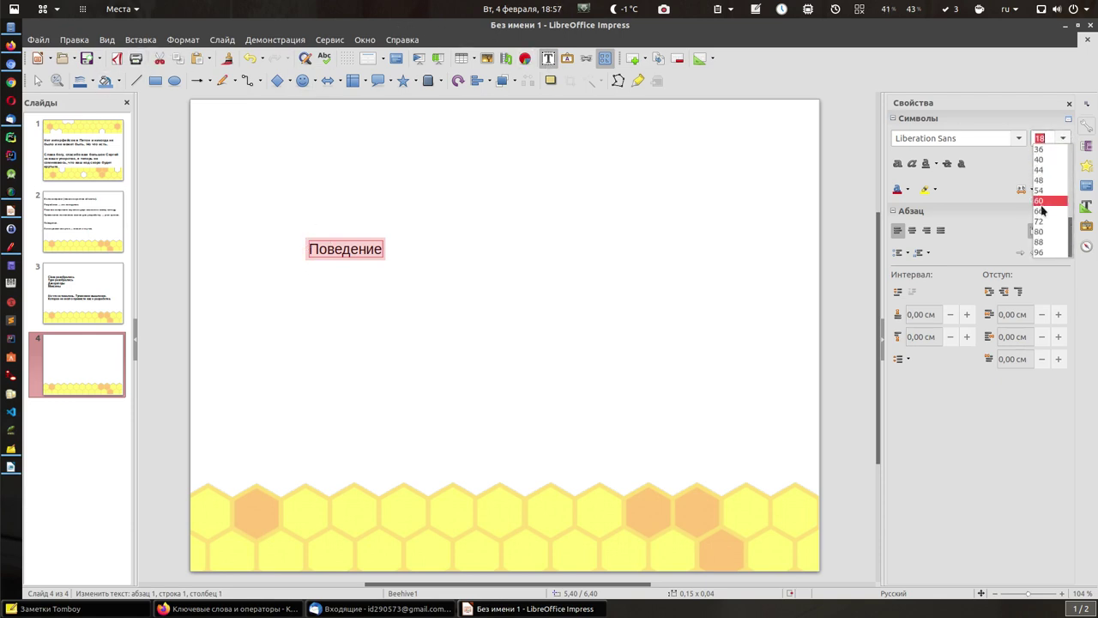
{"action": "left_click", "coordinate": [1040, 201]}
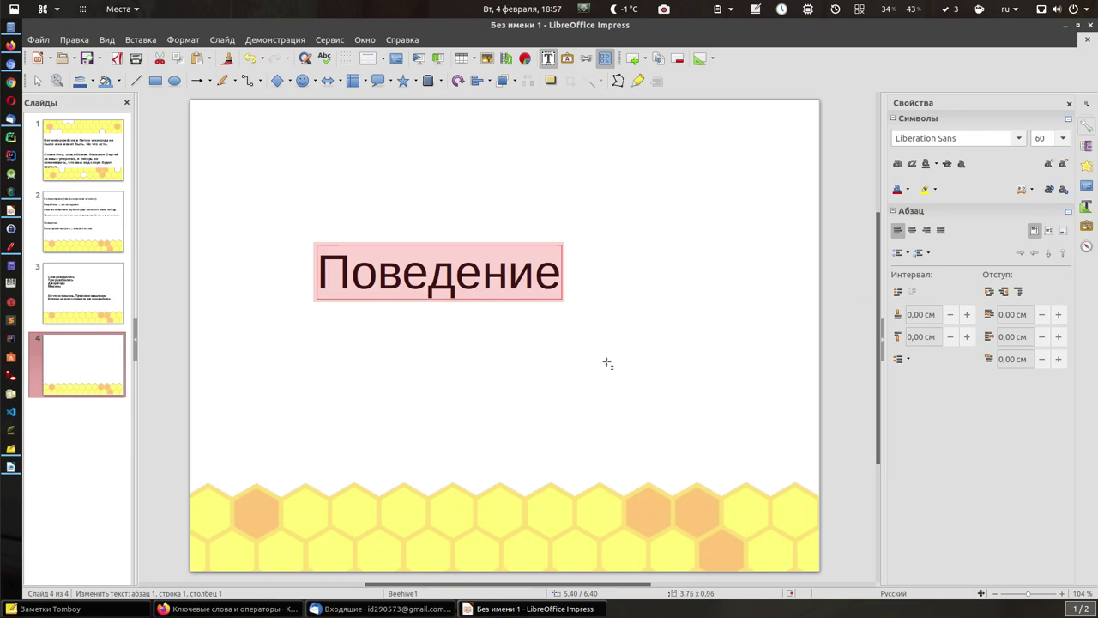
{"action": "left_click", "coordinate": [433, 213]}
{"action": "left_click", "coordinate": [439, 276]}
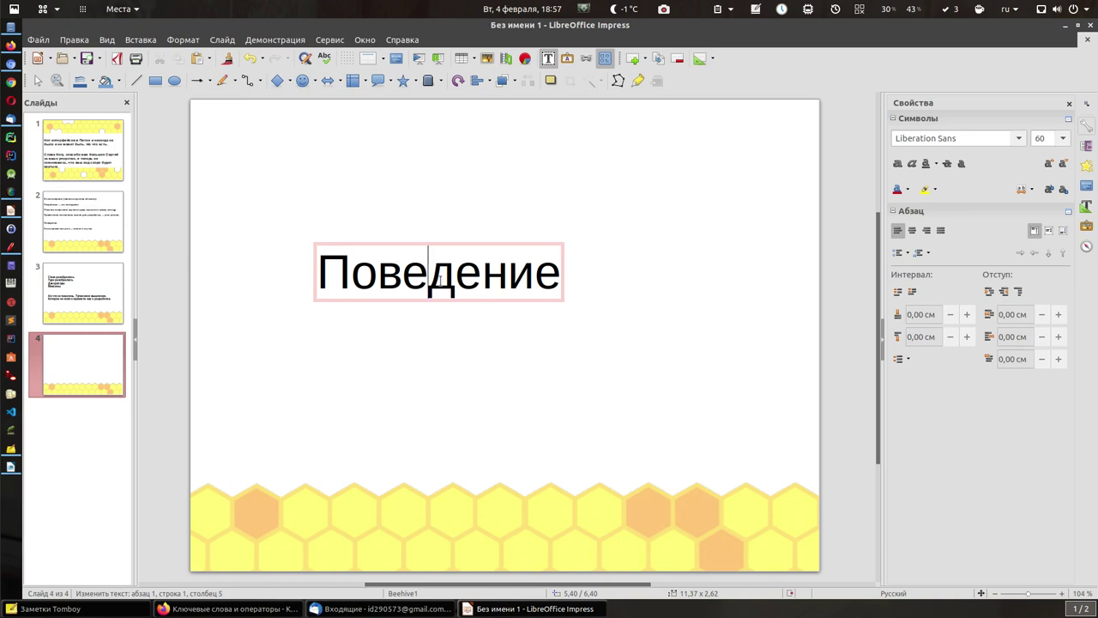
{"action": "left_click", "coordinate": [326, 274]}
Add a second text box reading "Котлин interface" above the word "Поведение".
{"action": "left_click", "coordinate": [549, 60]}
{"action": "left_click", "coordinate": [232, 168]}
{"action": "type", "text": "Котлин"}
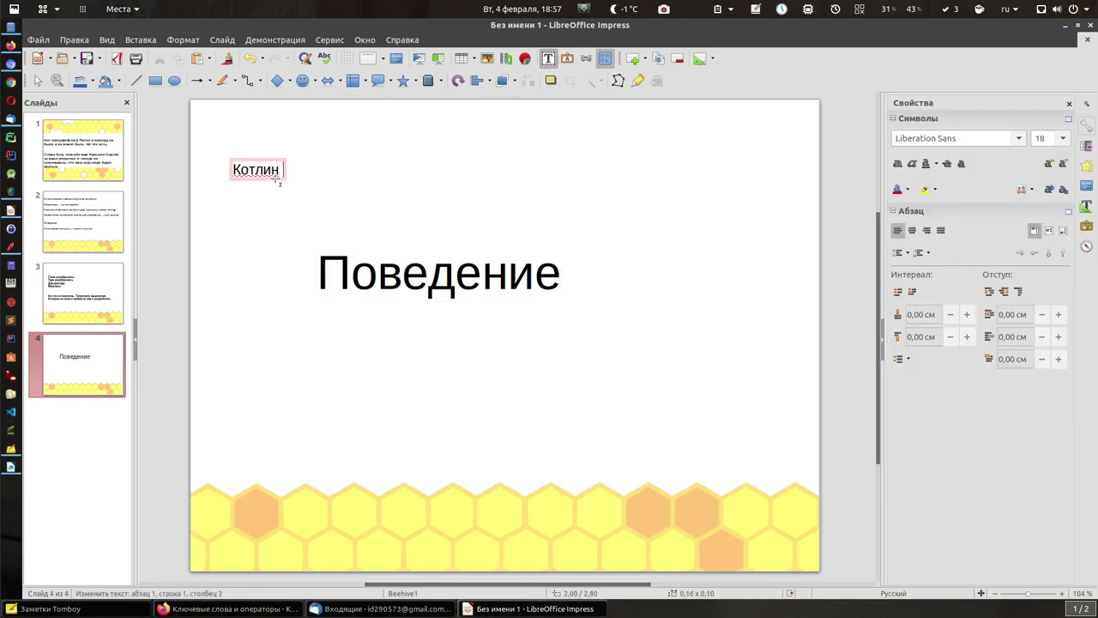
{"action": "type", "text": " штеу"}
{"action": "key", "text": "BackSpace"}
{"action": "key", "text": "BackSpace"}
{"action": "key", "text": "BackSpace"}
{"action": "key", "text": "BackSpace"}
{"action": "key", "text": "super+space"}
{"action": "type", "text": "interface"}
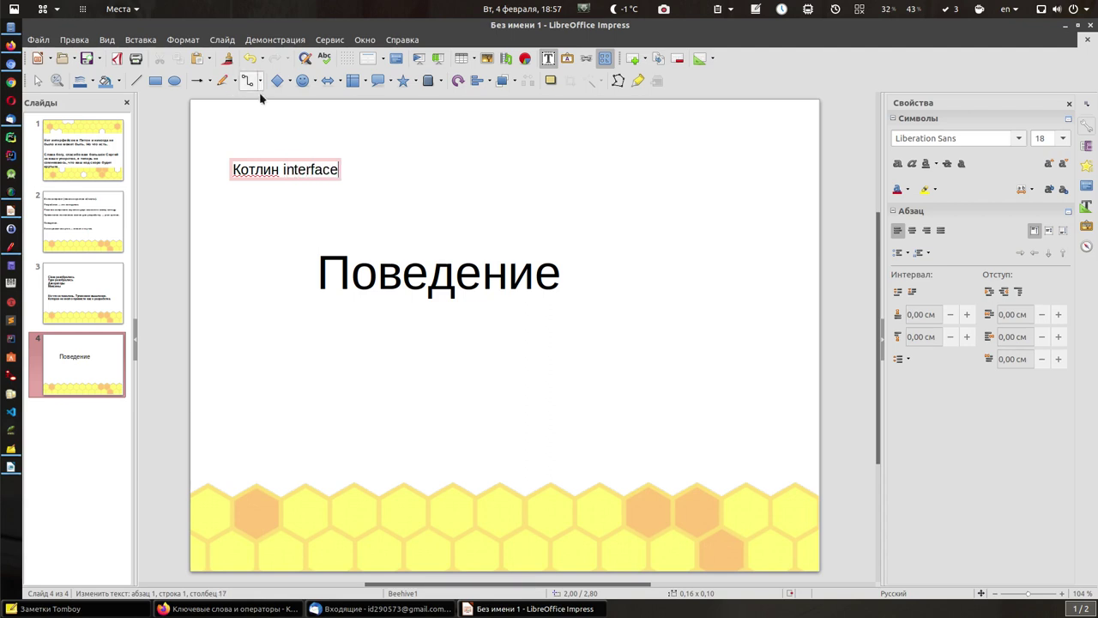
Set the font size of the "Котлин interface" text to 40.
{"action": "left_click_drag", "start_coordinate": [233, 169], "coordinate": [357, 171]}
{"action": "left_click", "coordinate": [1062, 137]}
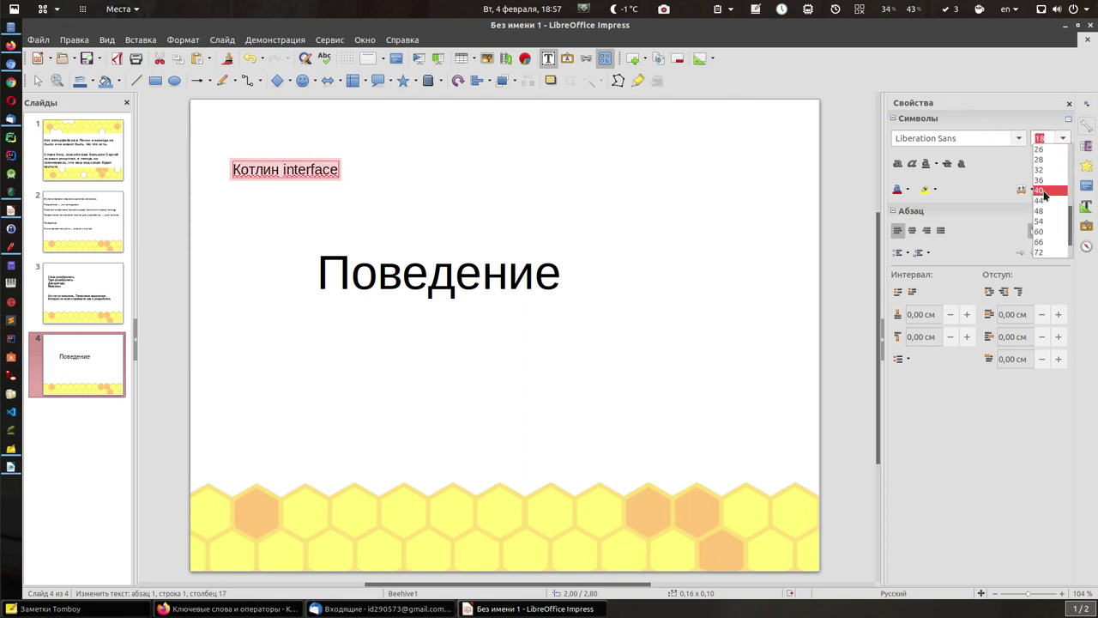
{"action": "left_click", "coordinate": [1041, 191]}
Insert "Python" as a separate line above "Поведение" in the same text box.
{"action": "left_click", "coordinate": [327, 272]}
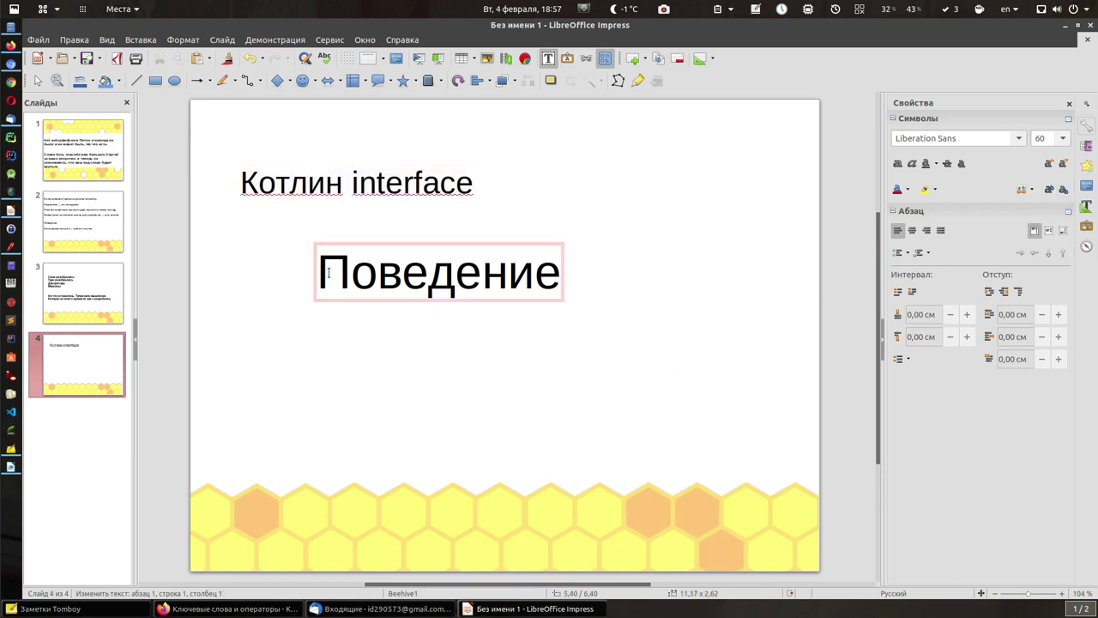
{"action": "type", "text": "Python"}
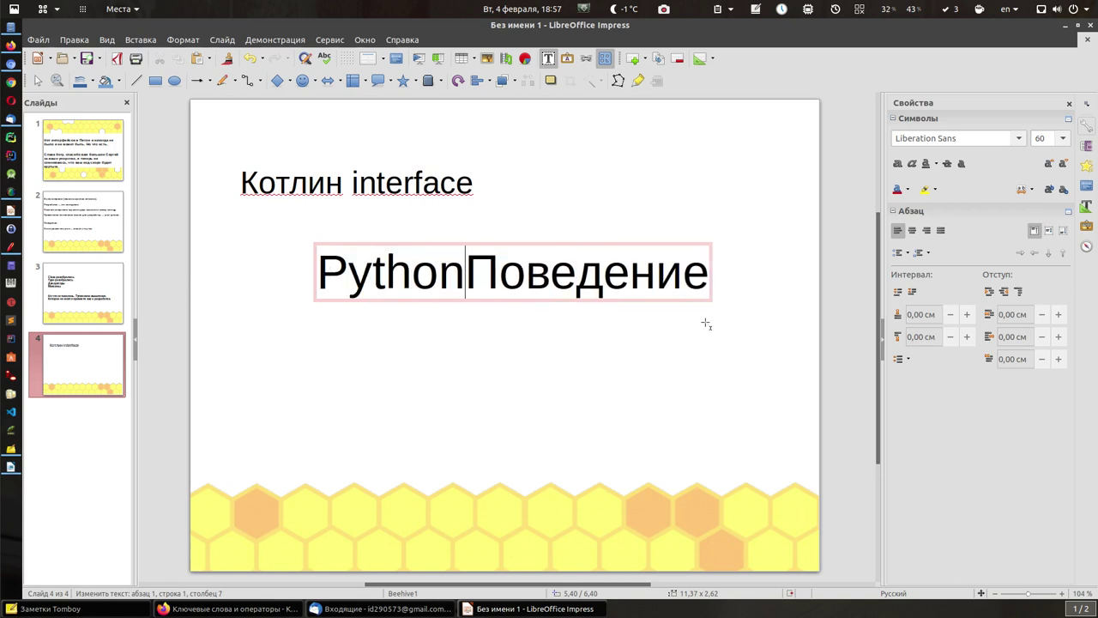
{"action": "key", "text": "Return"}
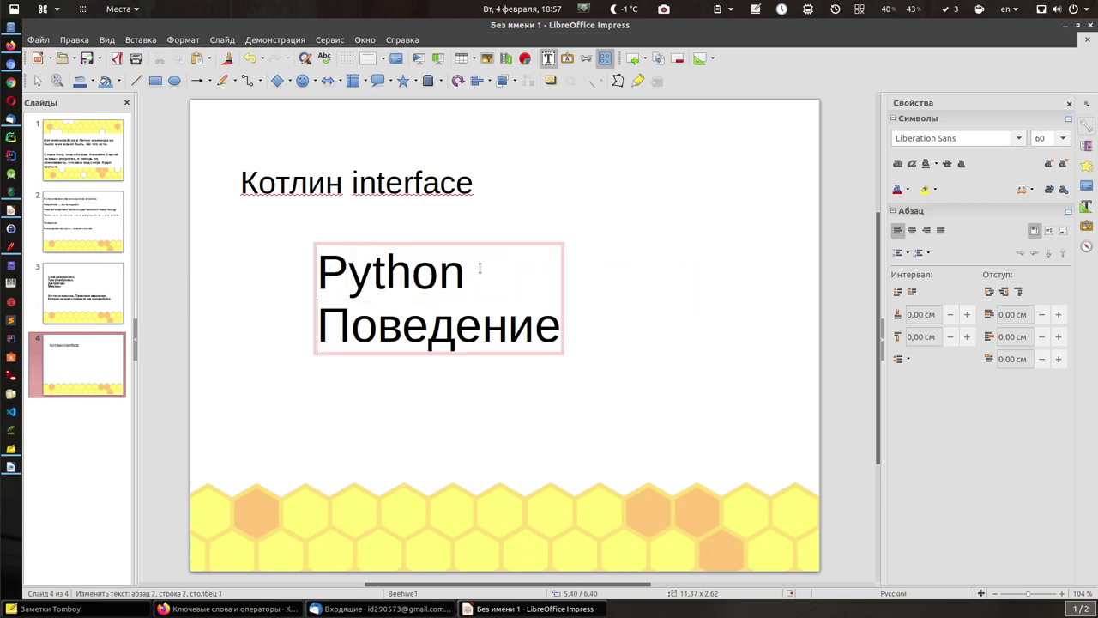
Copy the word "interface" from the Kotlin text box and paste it after "Python".
{"action": "left_click_drag", "start_coordinate": [353, 183], "coordinate": [477, 183]}
{"action": "key", "text": "ctrl+c"}
{"action": "key", "text": "Escape"}
{"action": "key", "text": "Escape"}
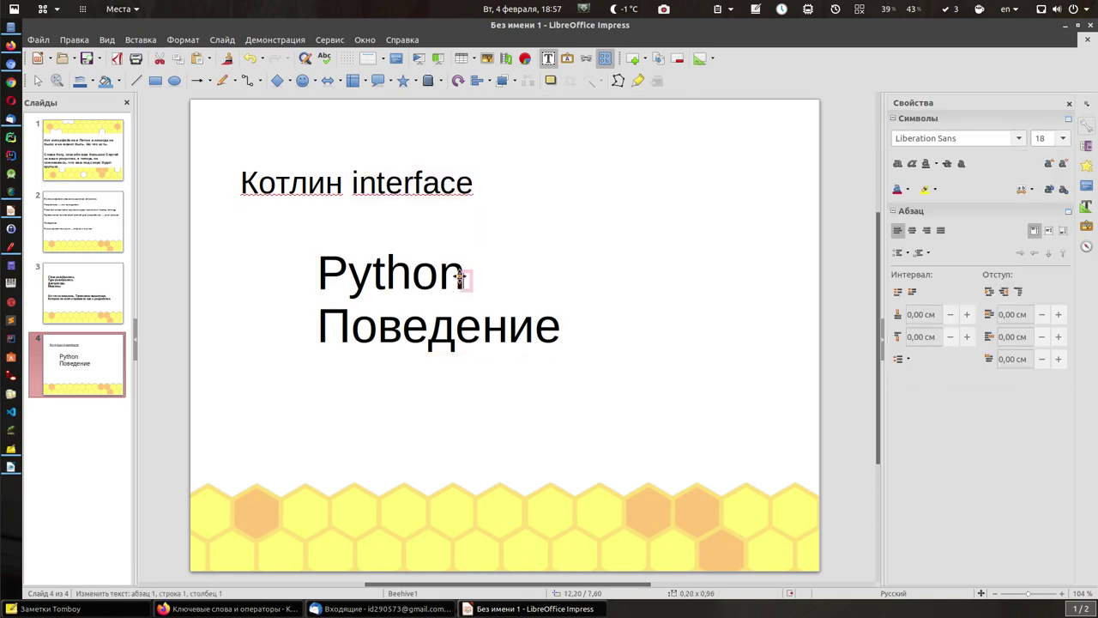
{"action": "left_click", "coordinate": [461, 273]}
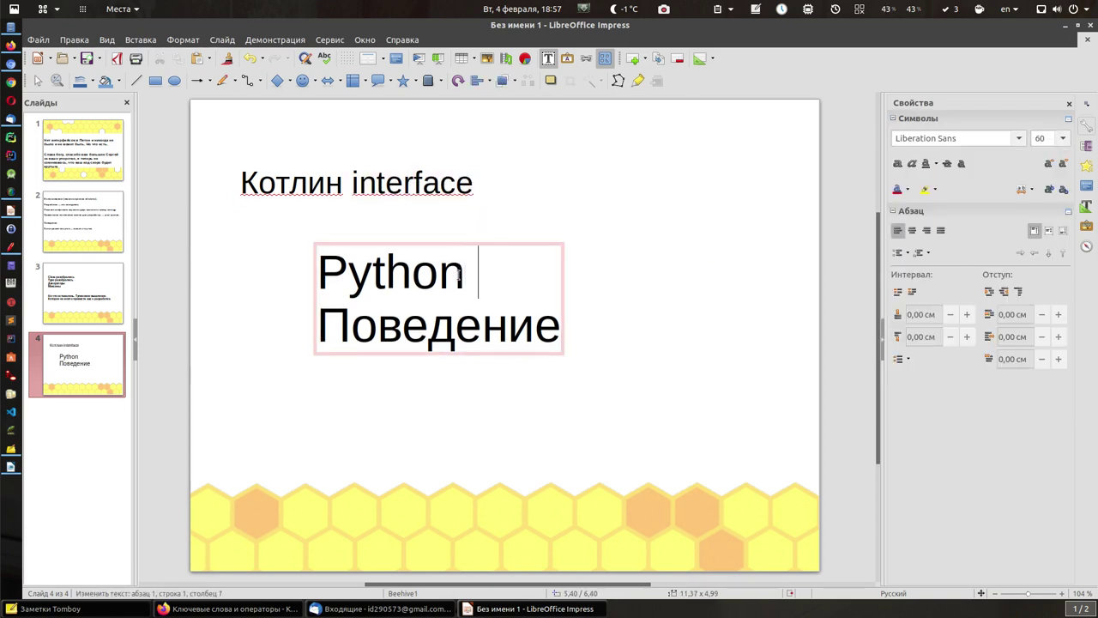
{"action": "key", "text": "ctrl+v"}
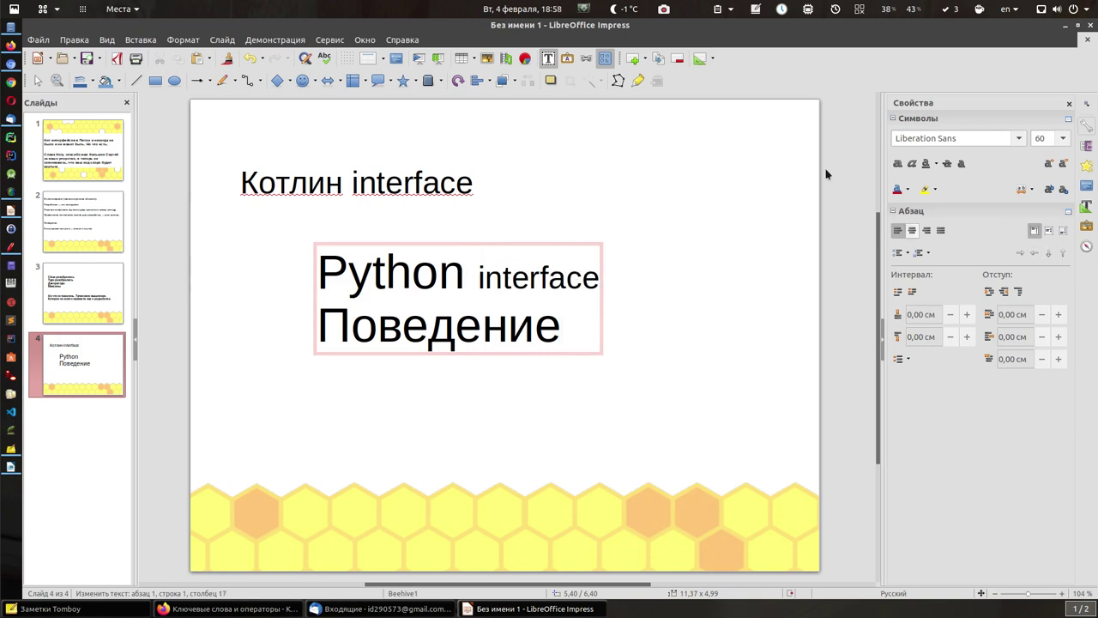
Switch to Firefox and highlight the class and interface keywords in Kotlin's hard keywords list.
{"action": "left_click", "coordinate": [11, 45]}
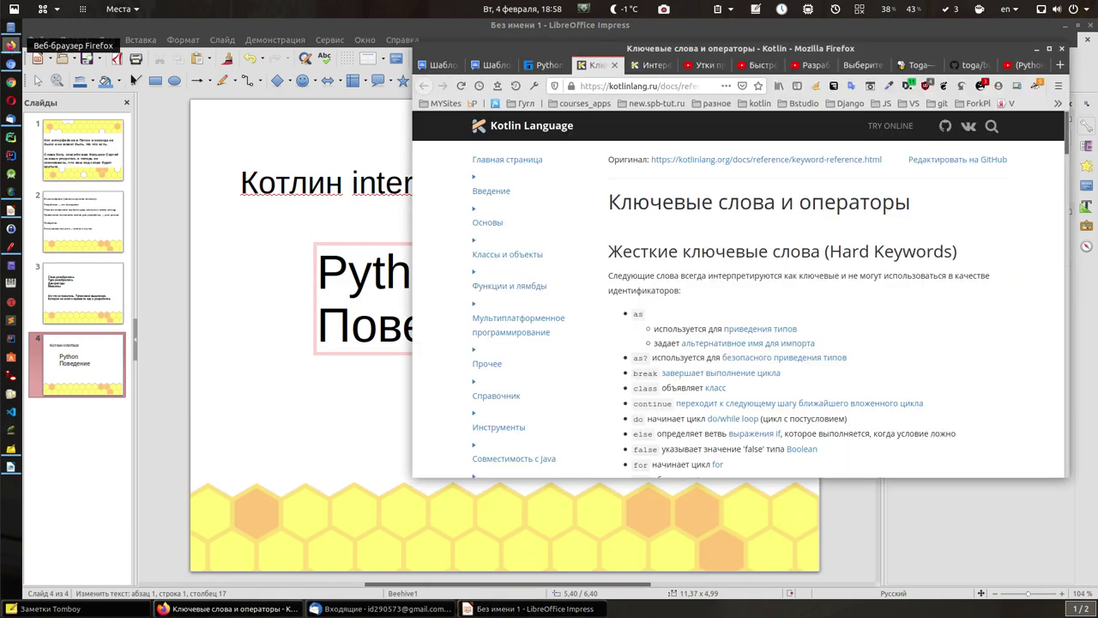
{"action": "scroll", "coordinate": [768, 292], "scroll_direction": "down", "scroll_amount": 1}
{"action": "scroll", "coordinate": [768, 292], "scroll_direction": "down", "scroll_amount": 2}
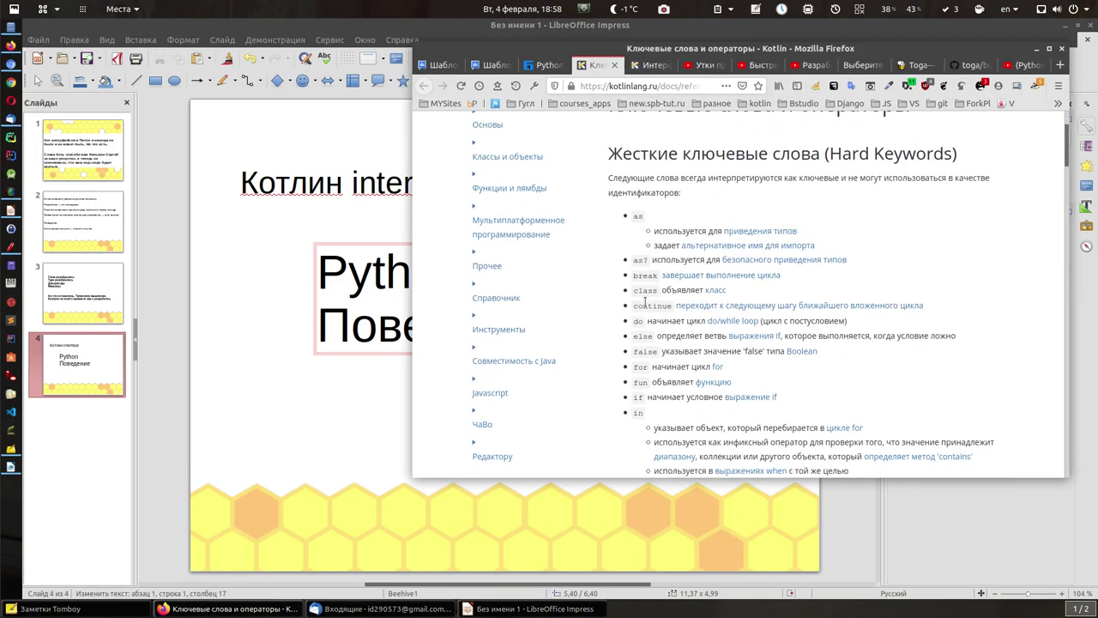
{"action": "left_click_drag", "start_coordinate": [635, 292], "coordinate": [659, 296]}
{"action": "scroll", "coordinate": [649, 386], "scroll_direction": "down", "scroll_amount": 5}
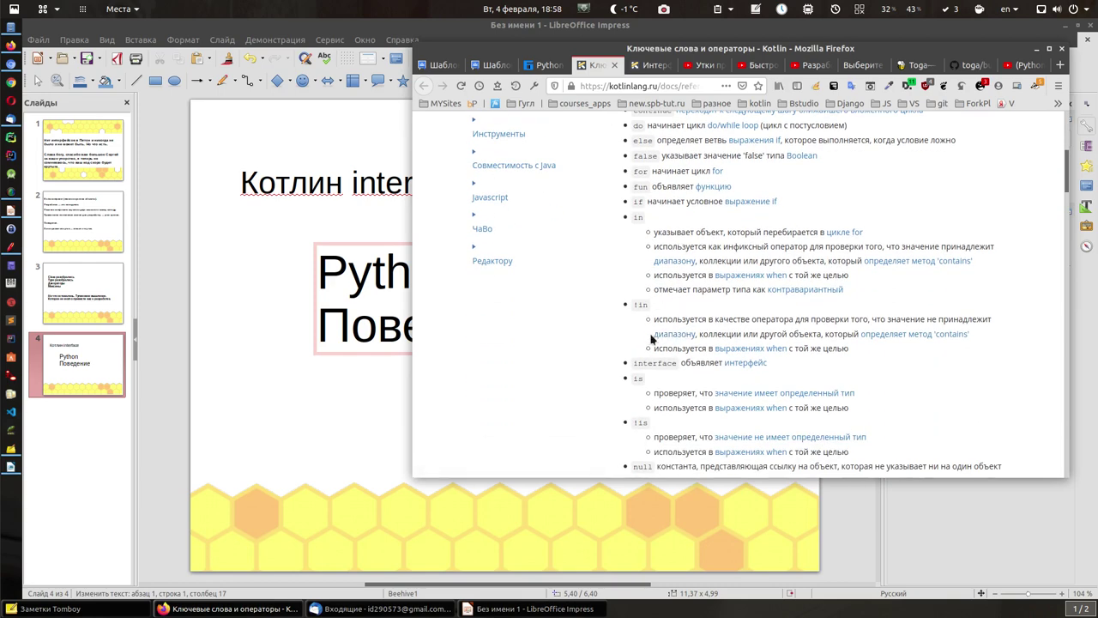
{"action": "left_click_drag", "start_coordinate": [634, 362], "coordinate": [678, 363]}
Bring up the drop-down terminal, highlight 'class' in Python's printed keyword list, and return to the Kotlin reference.
{"action": "key", "text": "F12"}
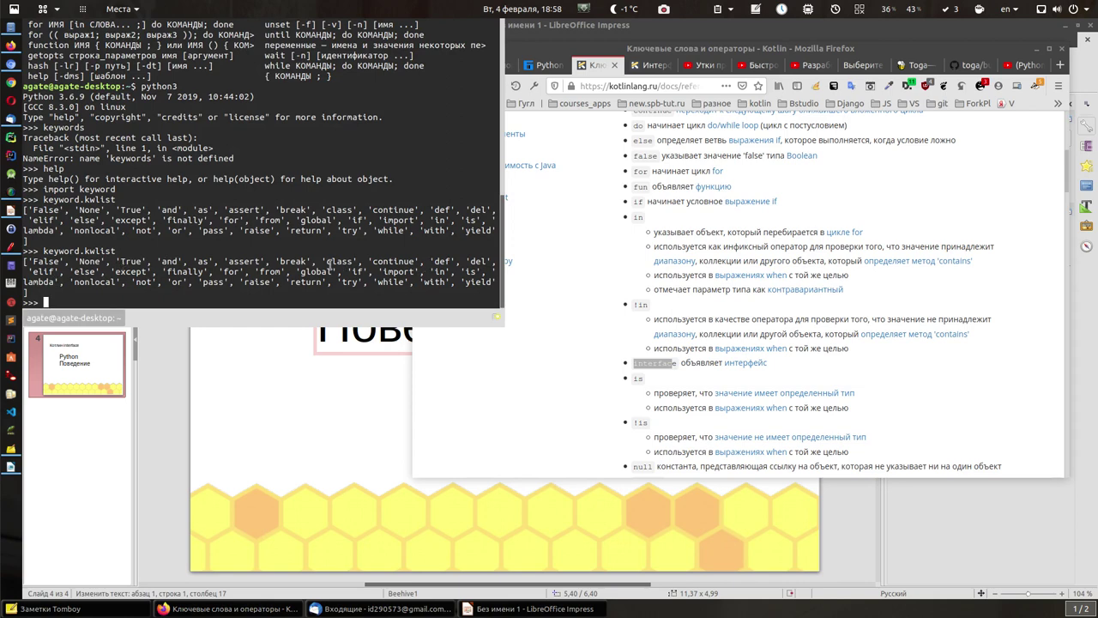
{"action": "left_click_drag", "start_coordinate": [323, 261], "coordinate": [348, 258]}
{"action": "left_click", "coordinate": [577, 191]}
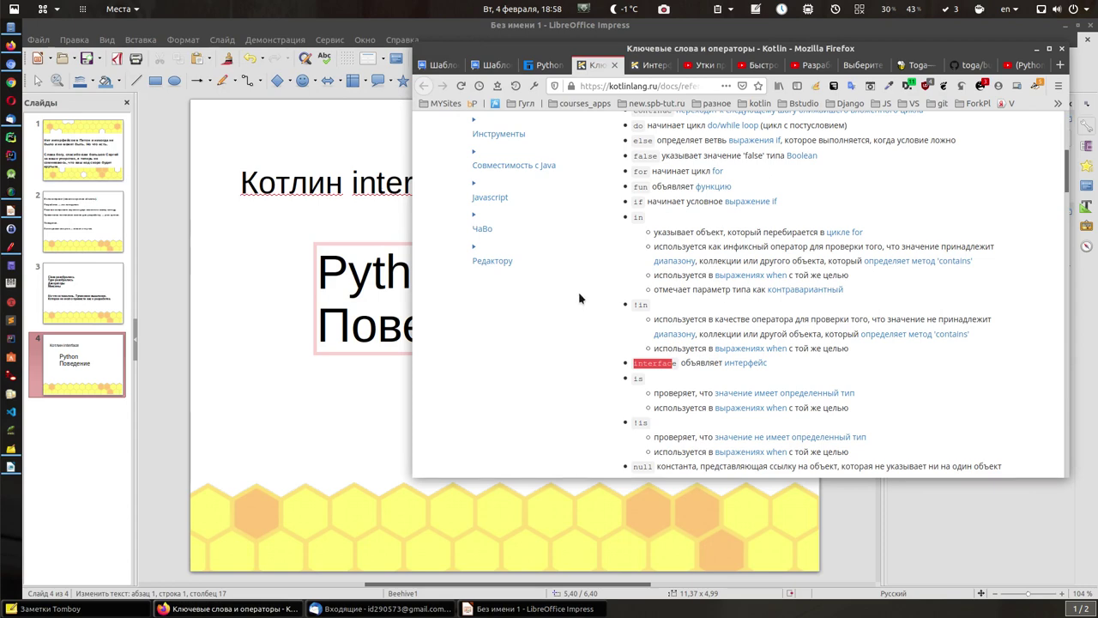
Return to Kotlin's article on interfaces and highlight "абстрактных классов" in its introductory paragraph.
{"action": "scroll", "coordinate": [578, 292], "scroll_direction": "up", "scroll_amount": 5}
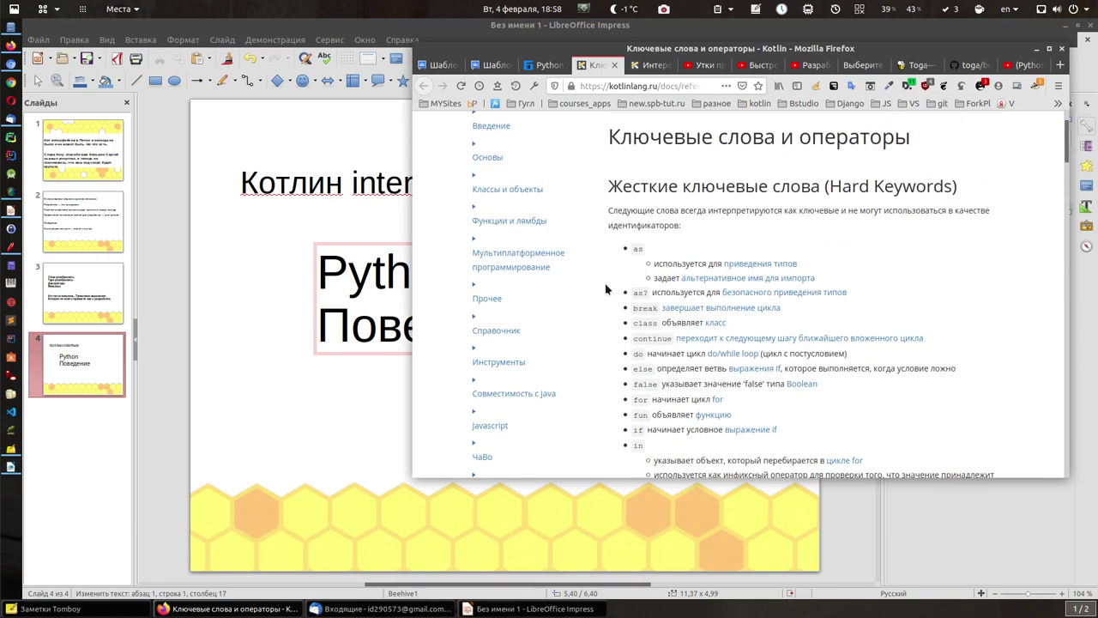
{"action": "left_click", "coordinate": [655, 66]}
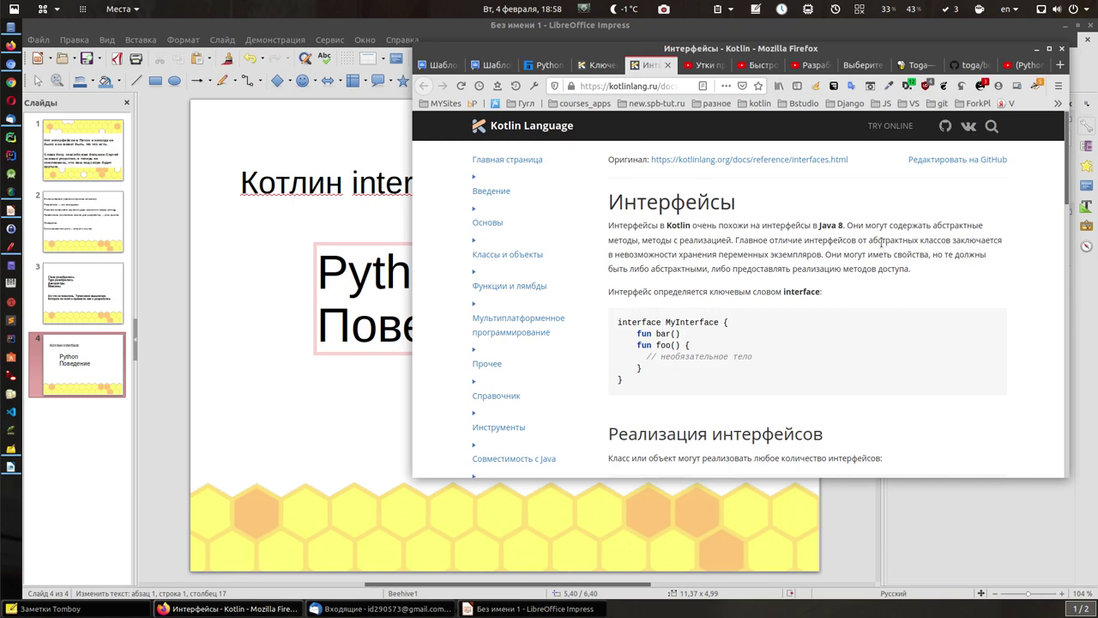
{"action": "left_click_drag", "start_coordinate": [870, 239], "coordinate": [992, 241]}
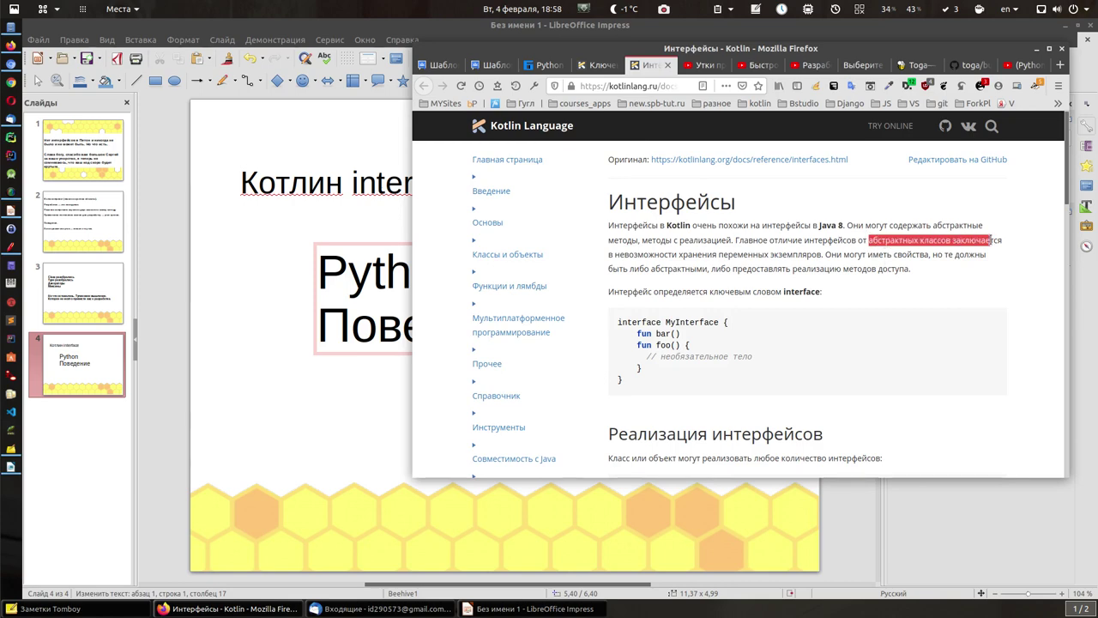